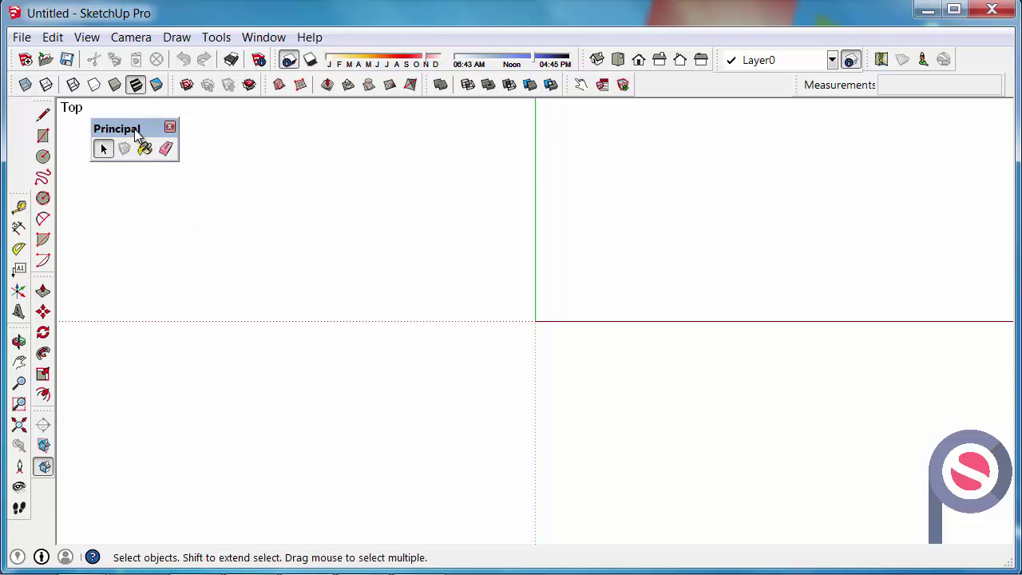
Check the list of enabled toolbars and dock the floating Principal toolbar at the head of the vertical tool column
left_click(86, 37)
left_click(120, 56)
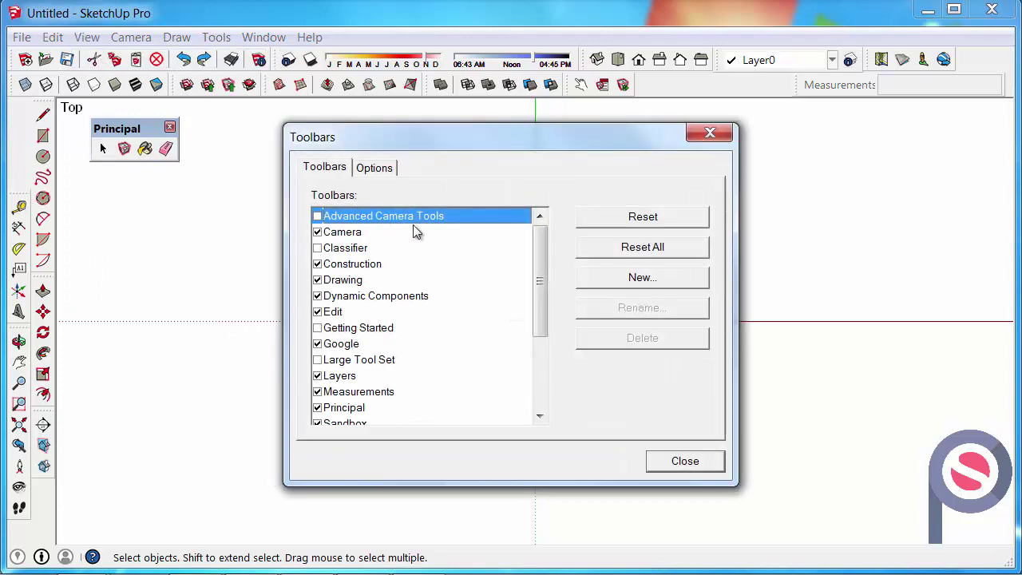
left_click_drag(541, 275, 574, 336)
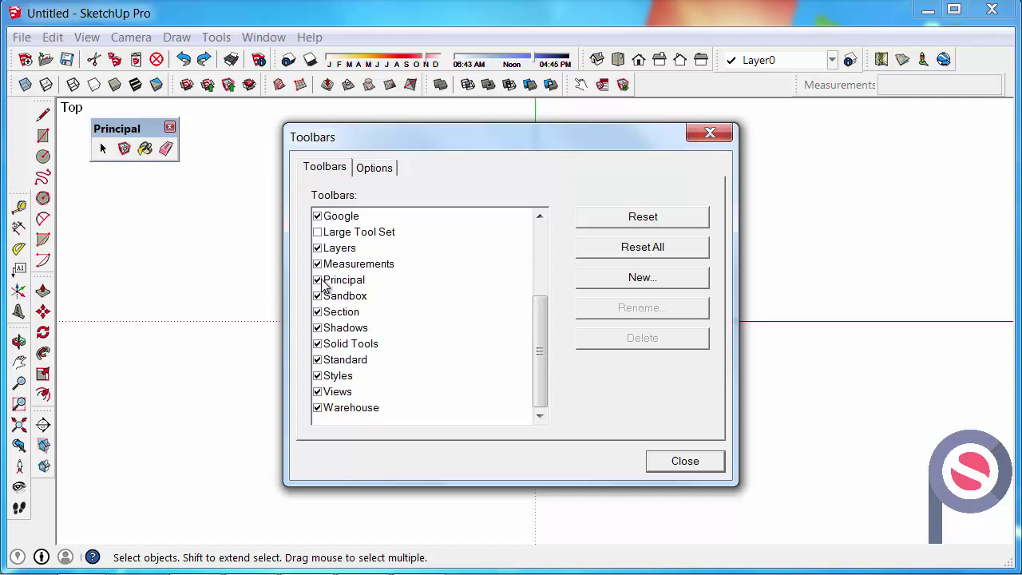
left_click(667, 460)
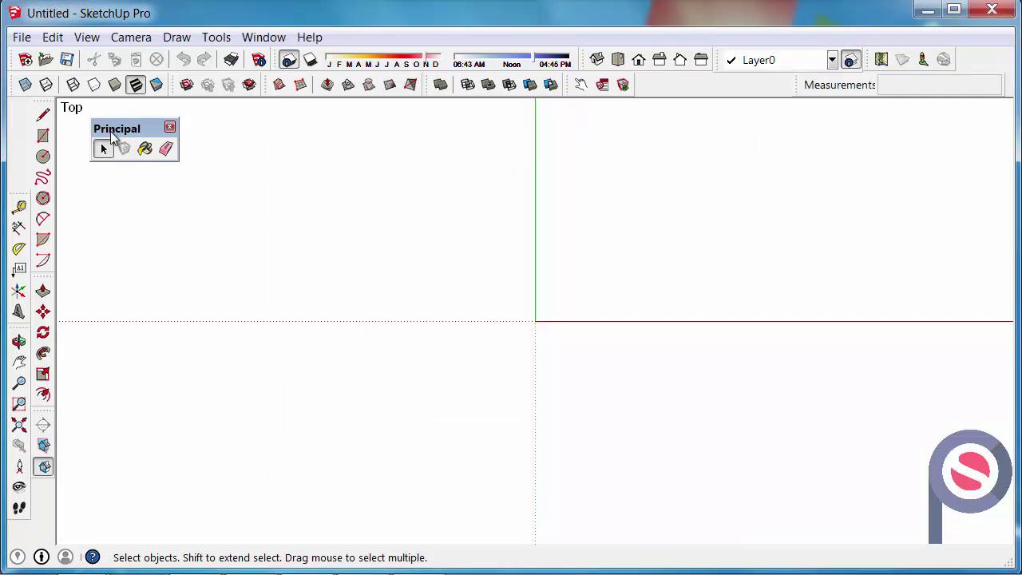
left_click_drag(112, 138, 18, 128)
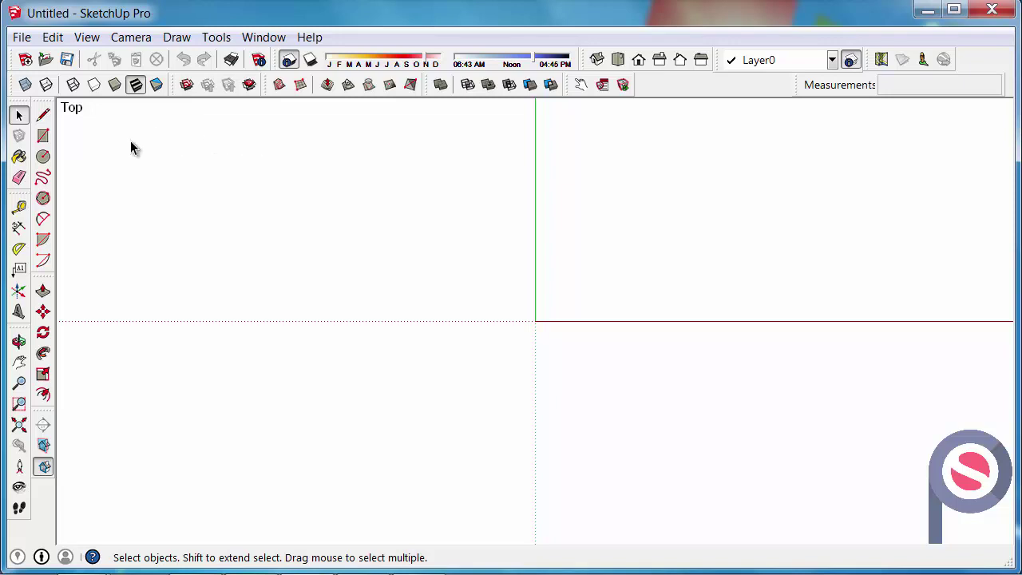
Draw a rectangle of about 7300 by 5550 mm on the ground plane around the origin
left_click(44, 137)
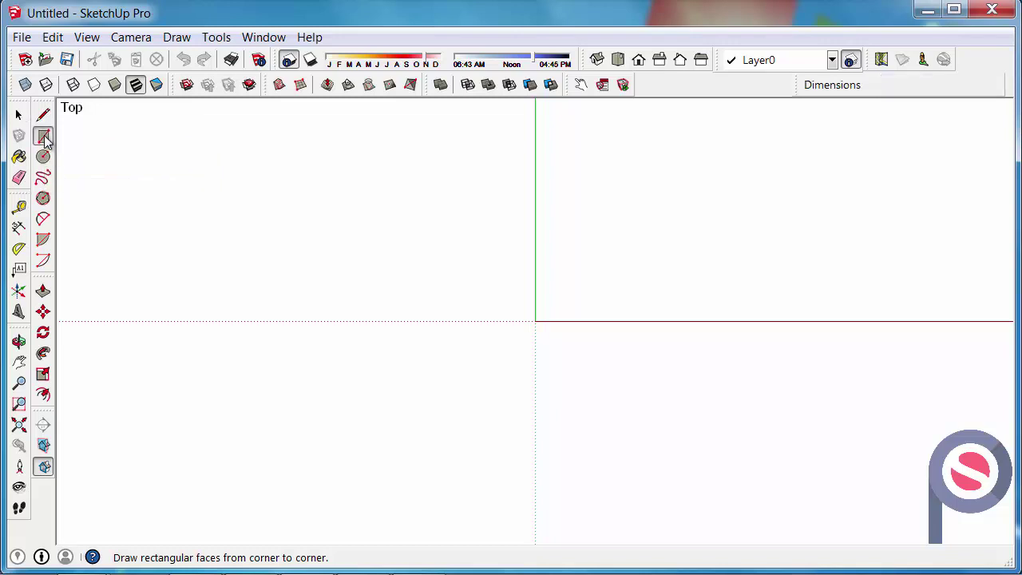
left_click(342, 151)
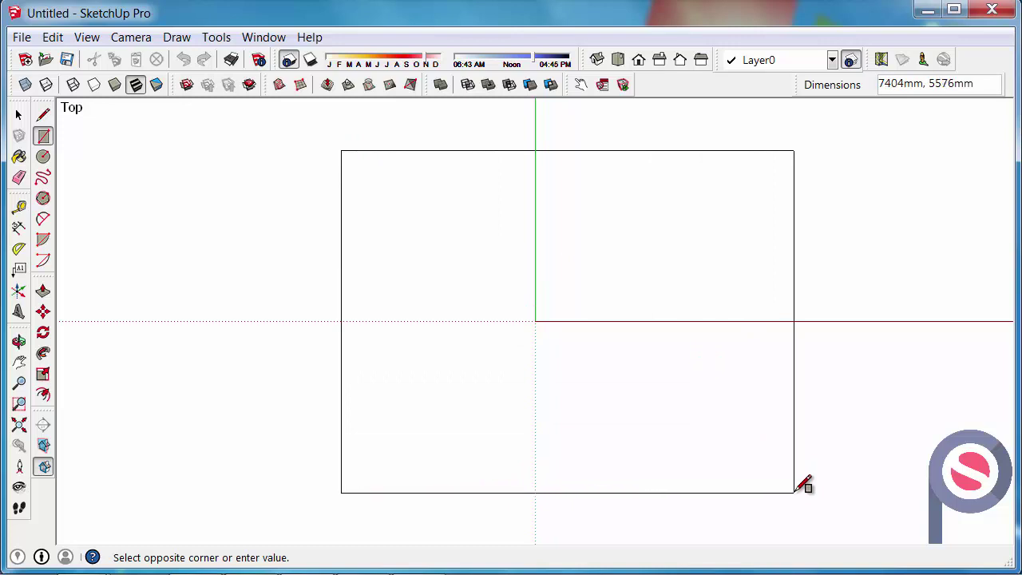
left_click(786, 489)
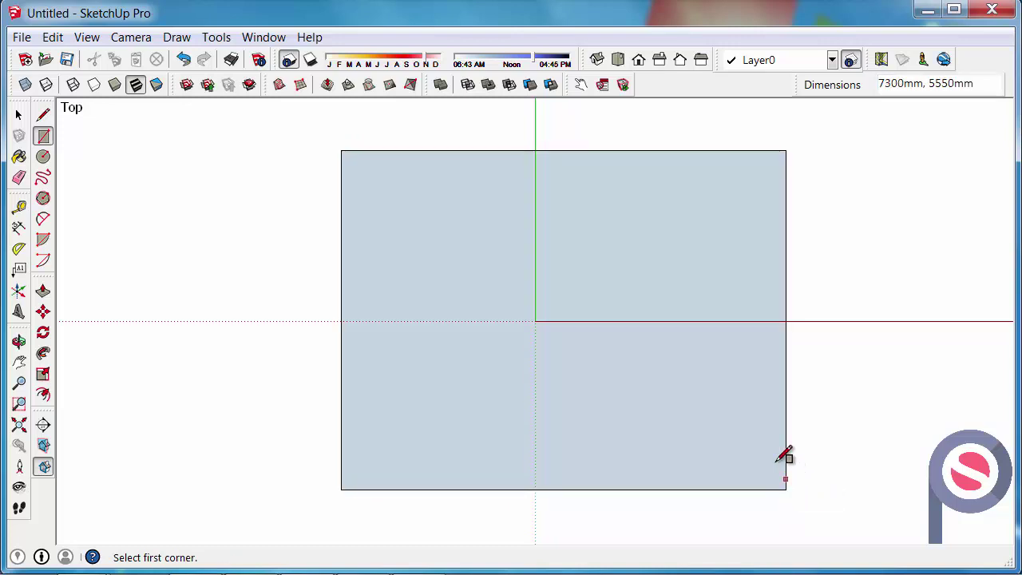
Switch to the isometric view and pull the rectangle up about 3077 mm into a box
left_click(600, 63)
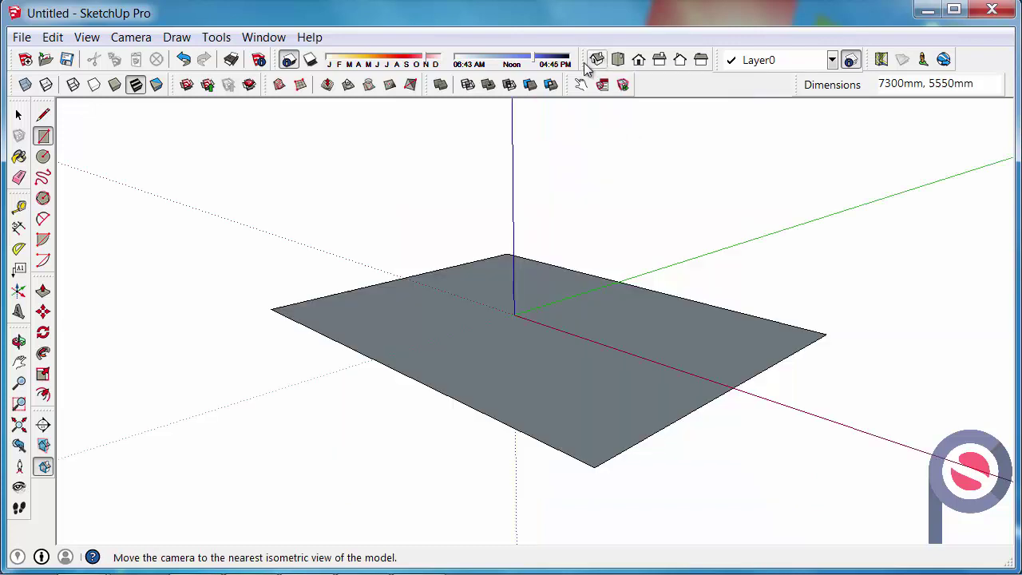
left_click(43, 293)
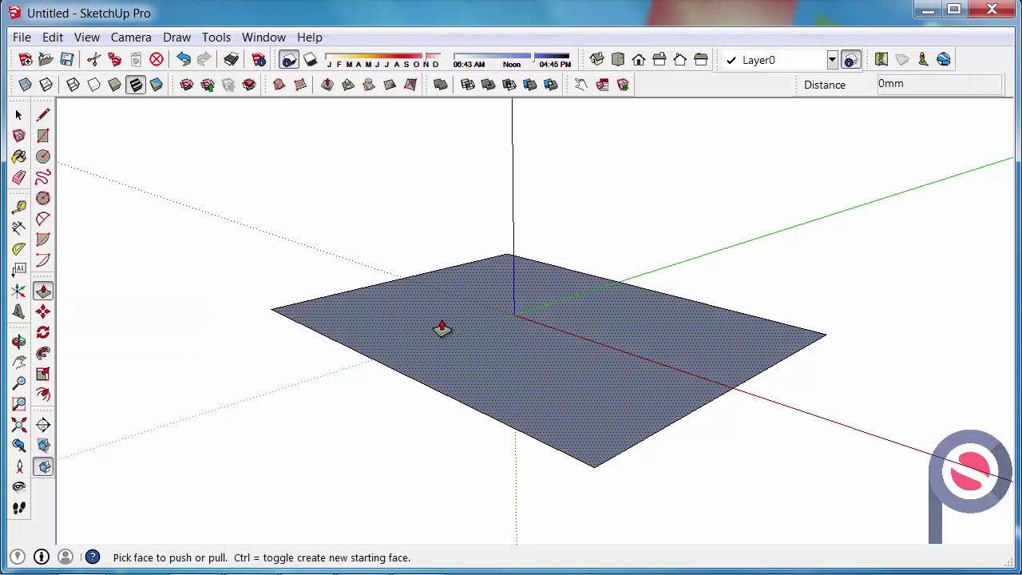
left_click_drag(442, 329, 425, 135)
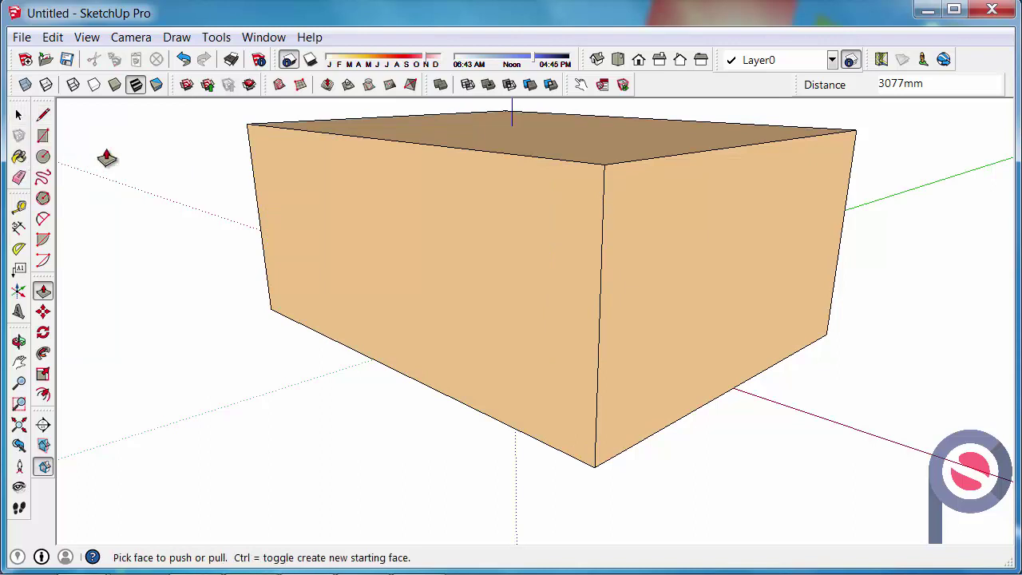
key("space")
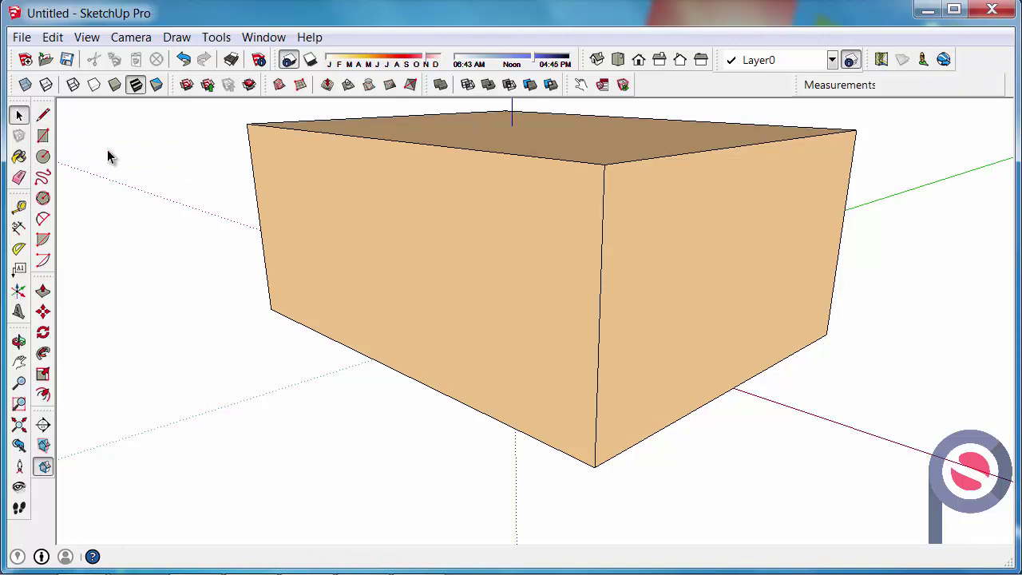
Select the box's top face alone, with its bounding edges, with all connected geometry, and alone again
middle_click_drag(182, 230, 497, 332)
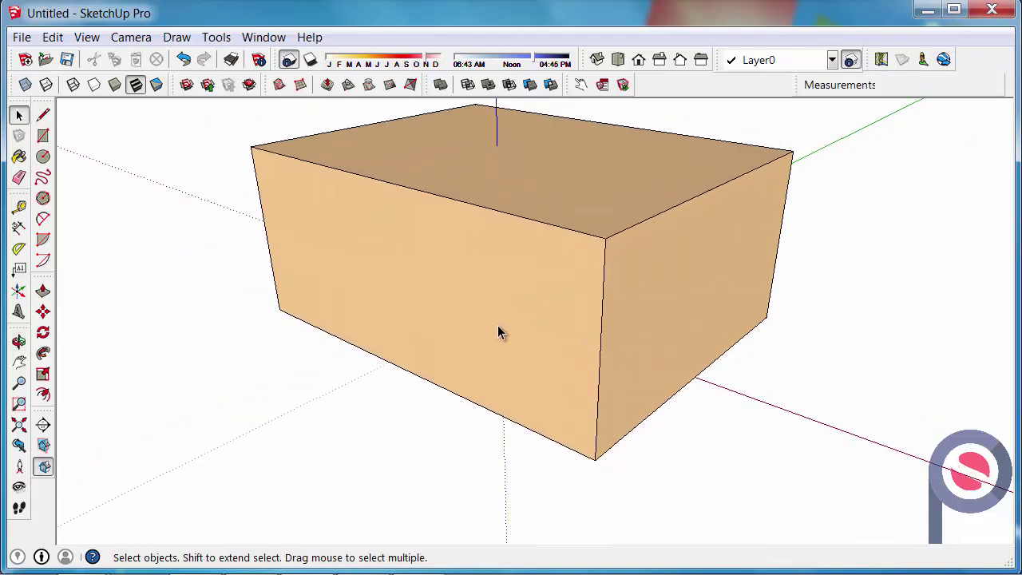
scroll(498, 325, "down", 1)
middle_click_drag(429, 279, 448, 319)
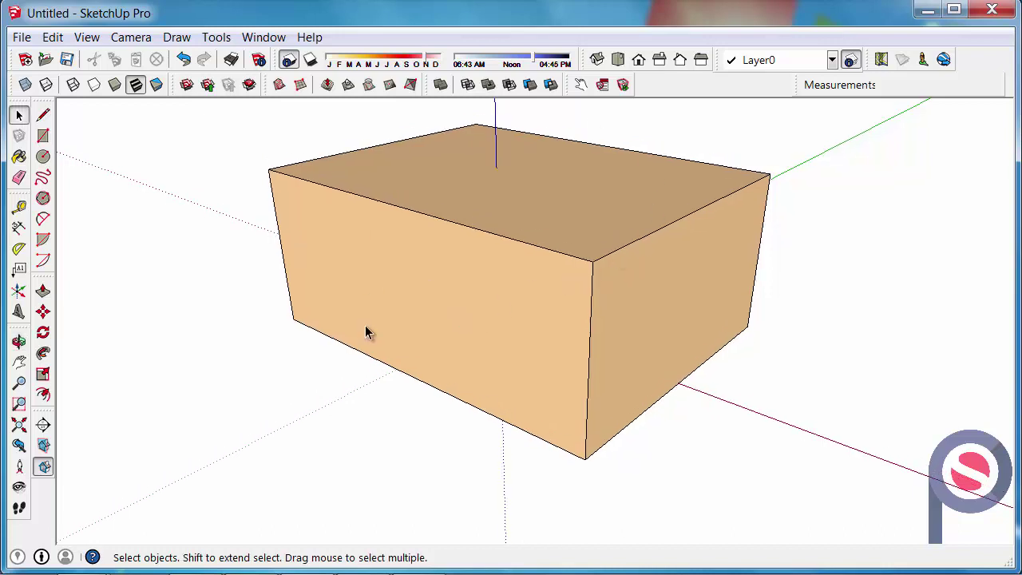
left_click(542, 182)
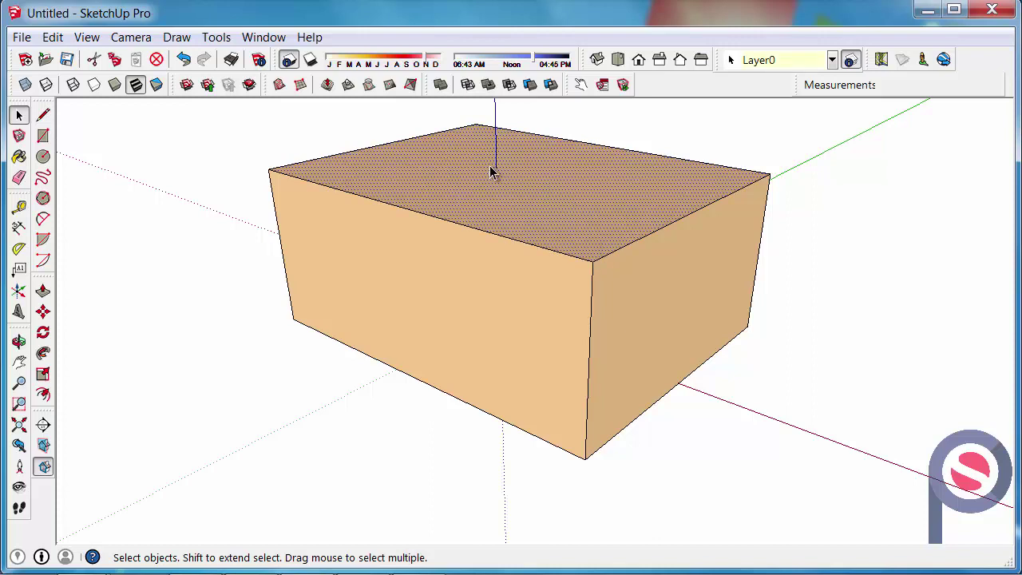
double_click(449, 183)
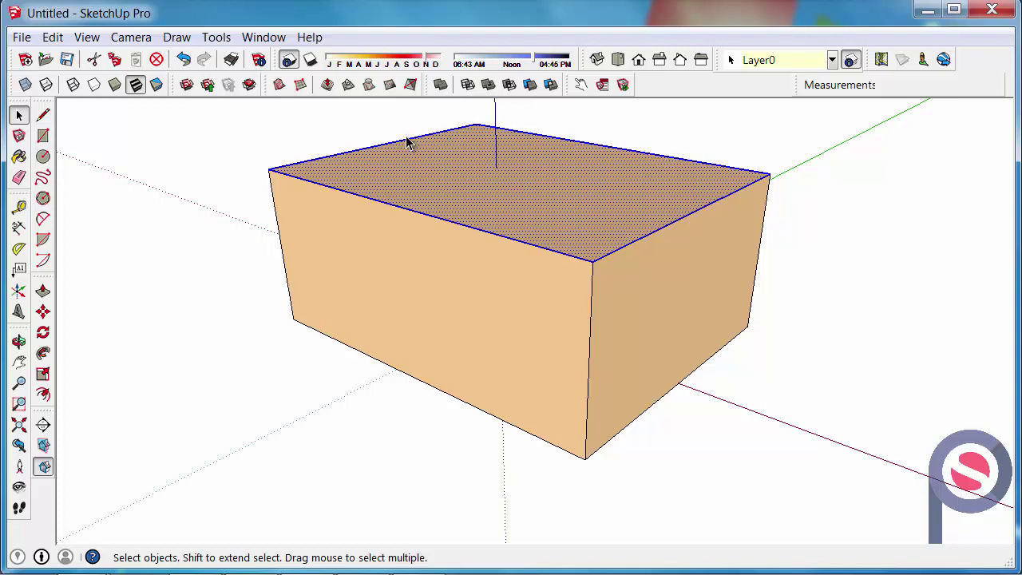
triple_click(430, 165)
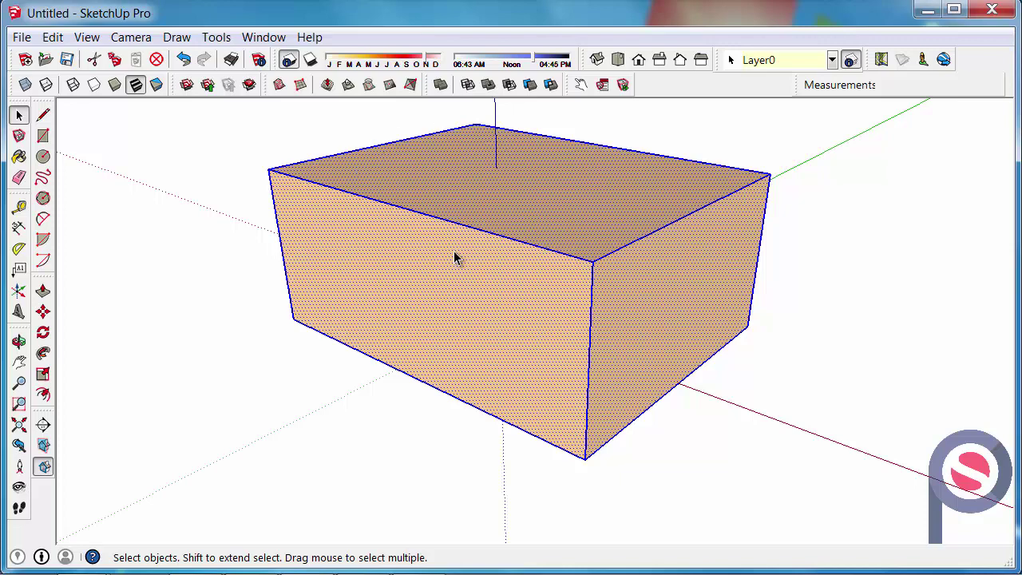
left_click(469, 175)
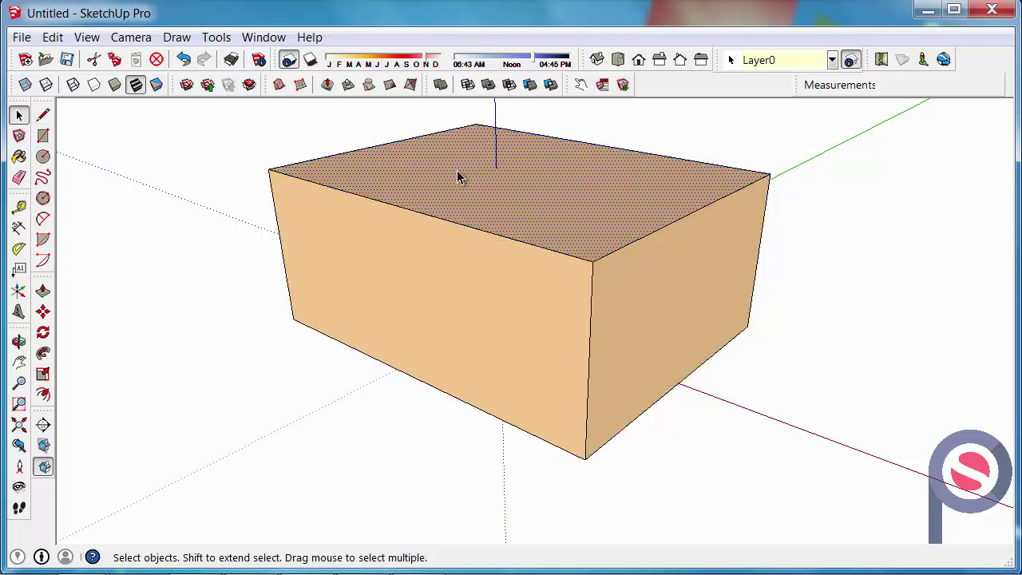
Select the whole box with all its connected geometry and copy it about 13934 mm away beside the original
scroll(117, 151, "down", 3)
scroll(120, 152, "down", 2)
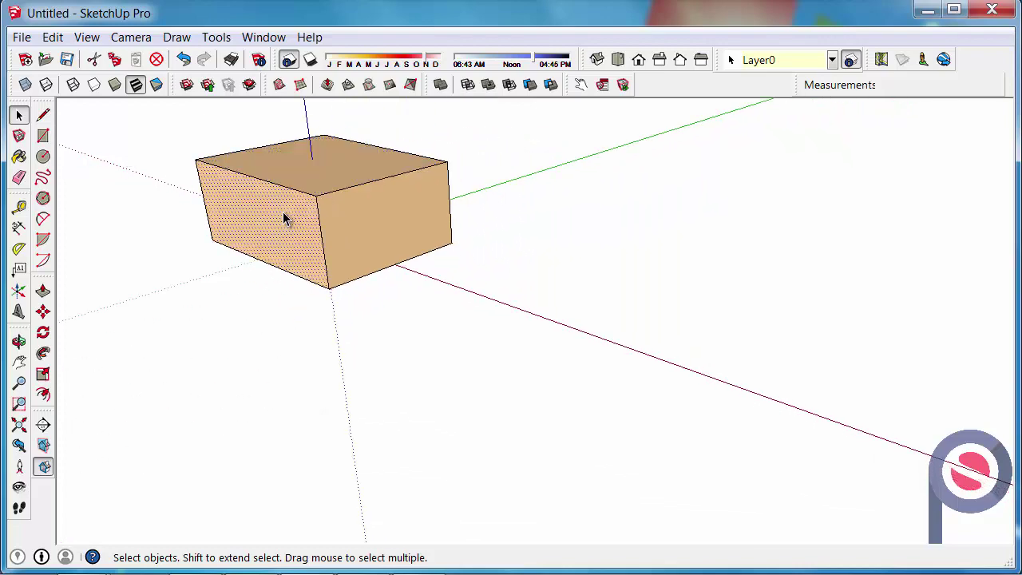
triple_click(282, 212)
left_click(43, 311)
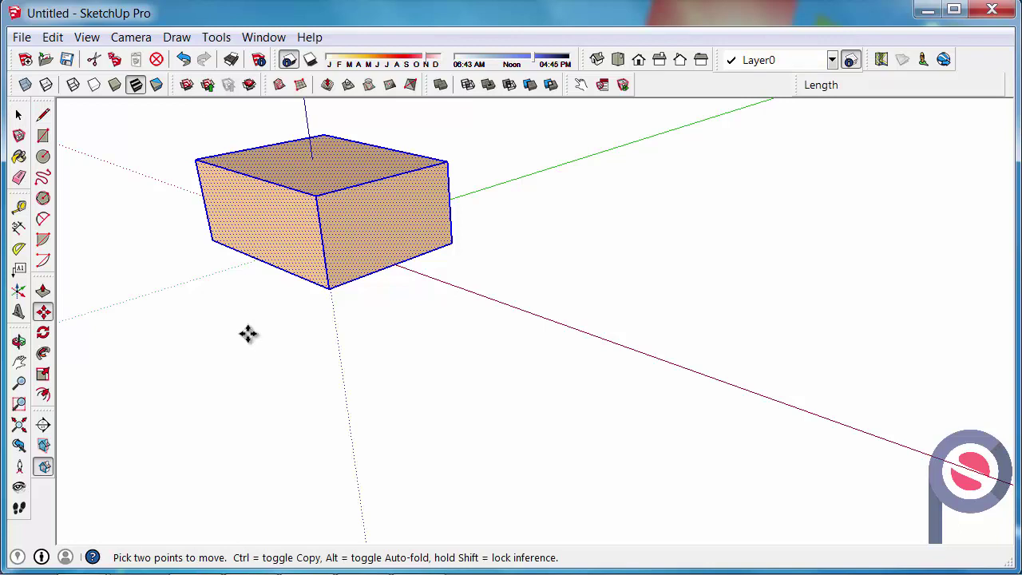
left_click(19, 115)
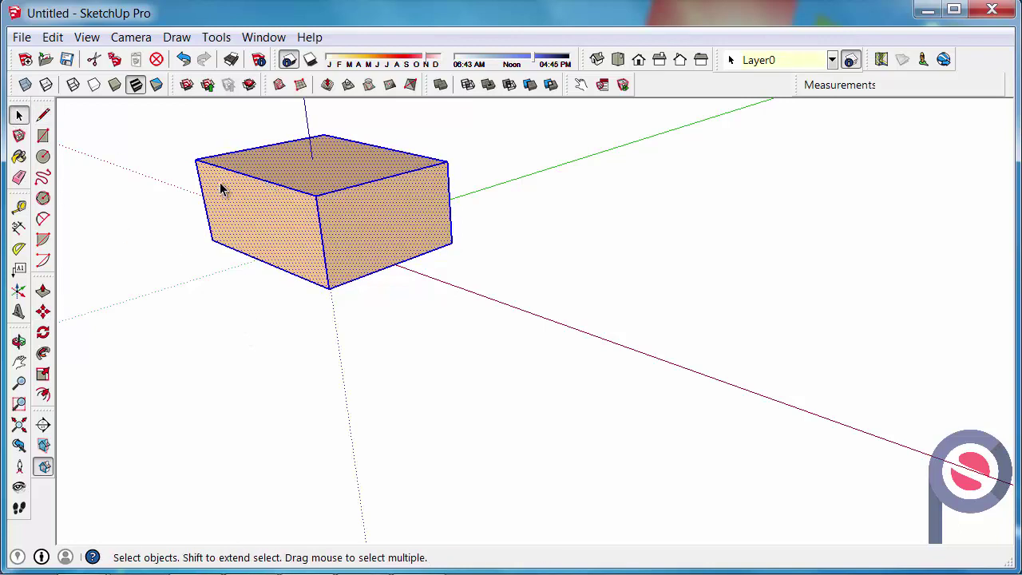
left_click(40, 312)
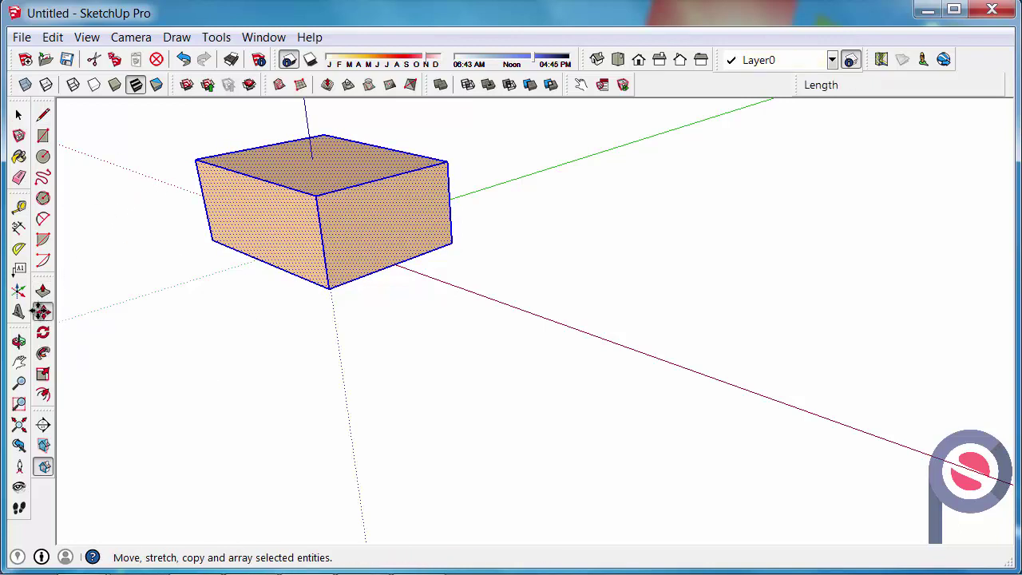
left_click(220, 296)
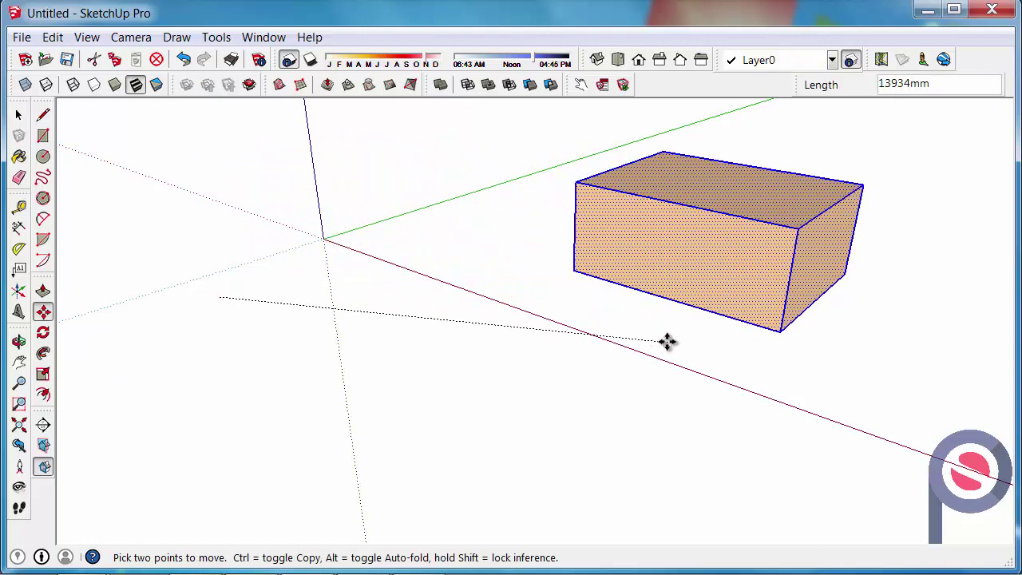
key("ctrl")
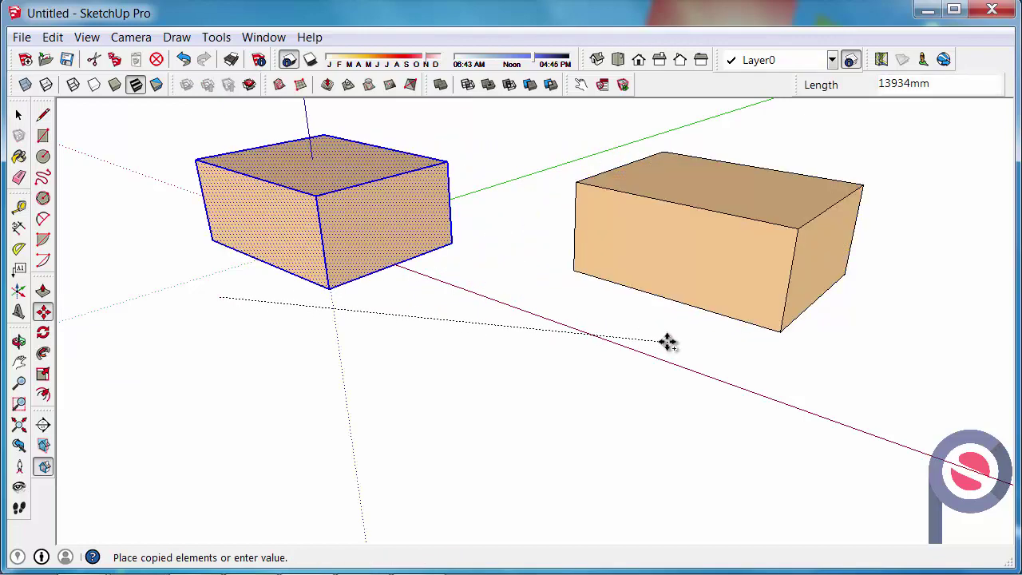
left_click(668, 342)
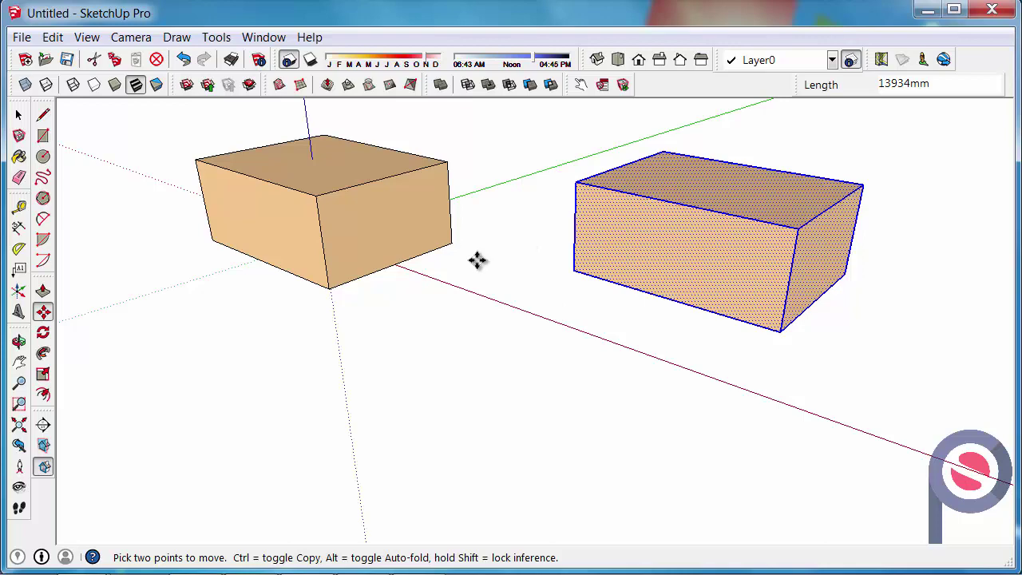
left_click(548, 283)
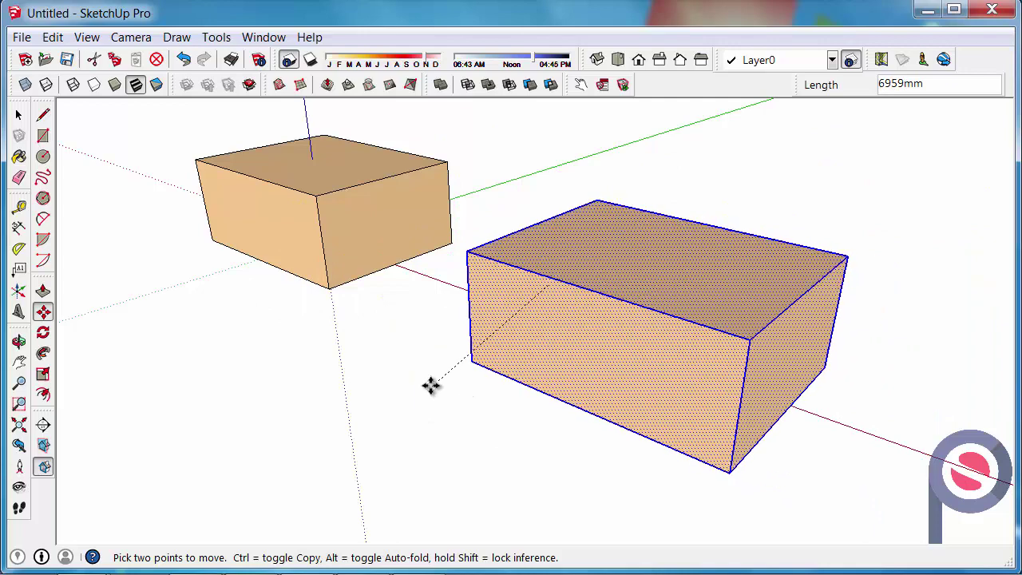
key("space")
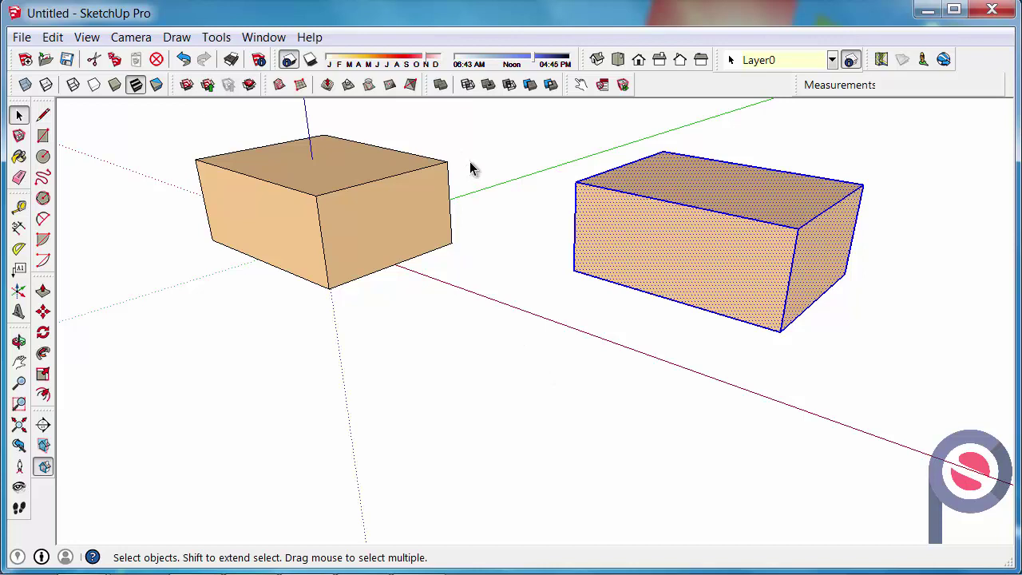
left_click(496, 229)
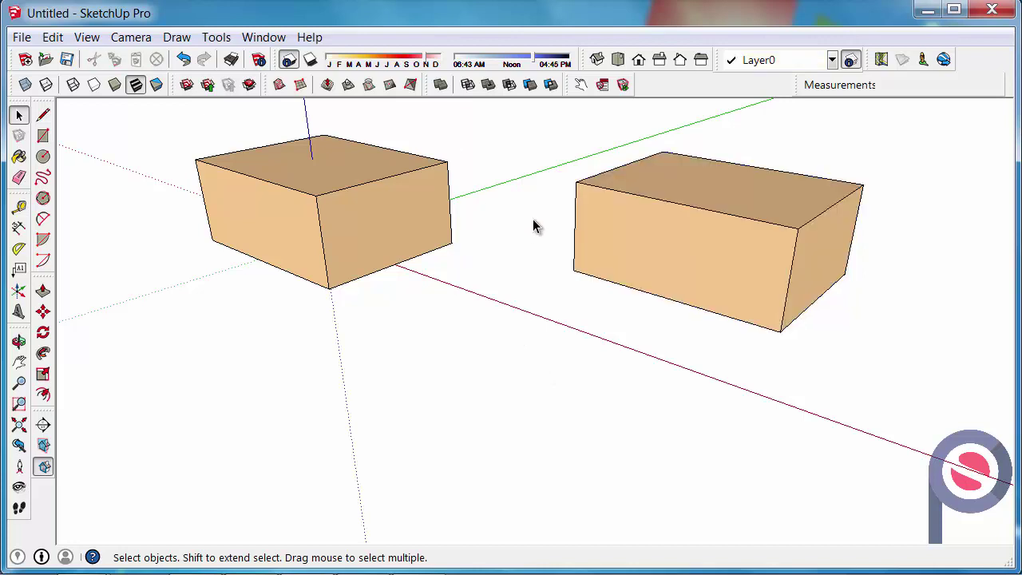
Draw a line joining the original box's lower corner to the nearest lower corner of the copied box
left_click(43, 115)
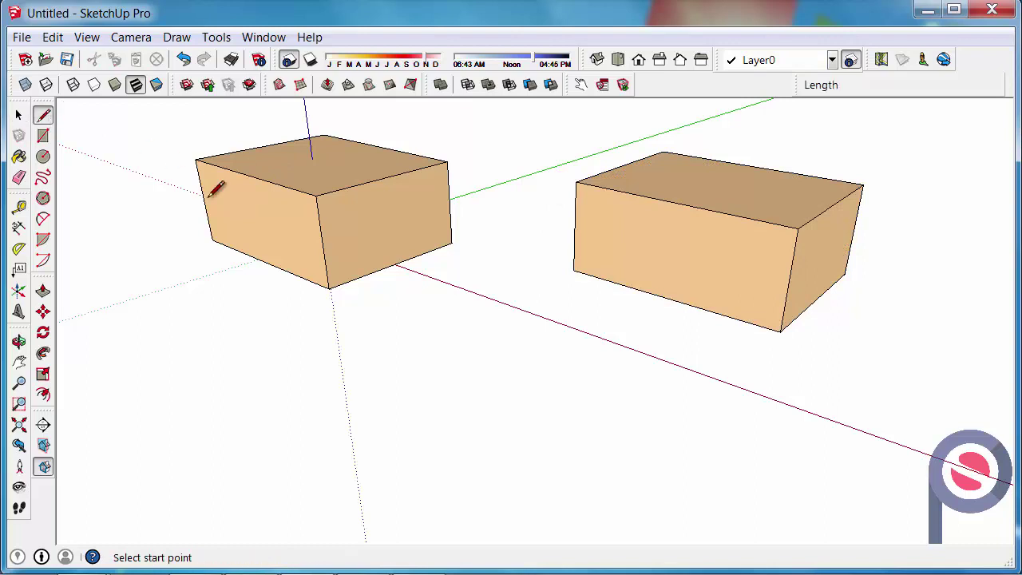
left_click(452, 243)
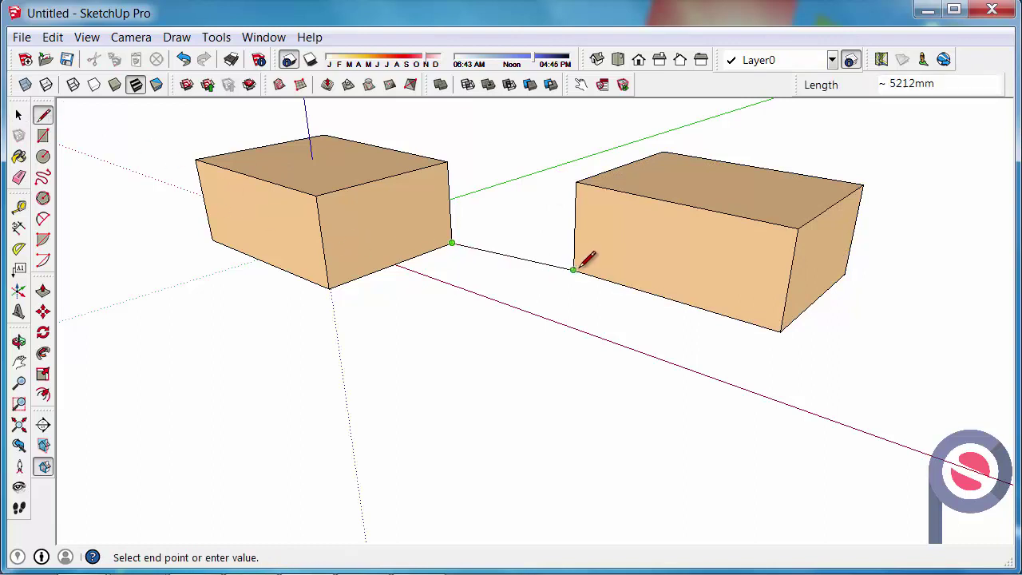
left_click(573, 270)
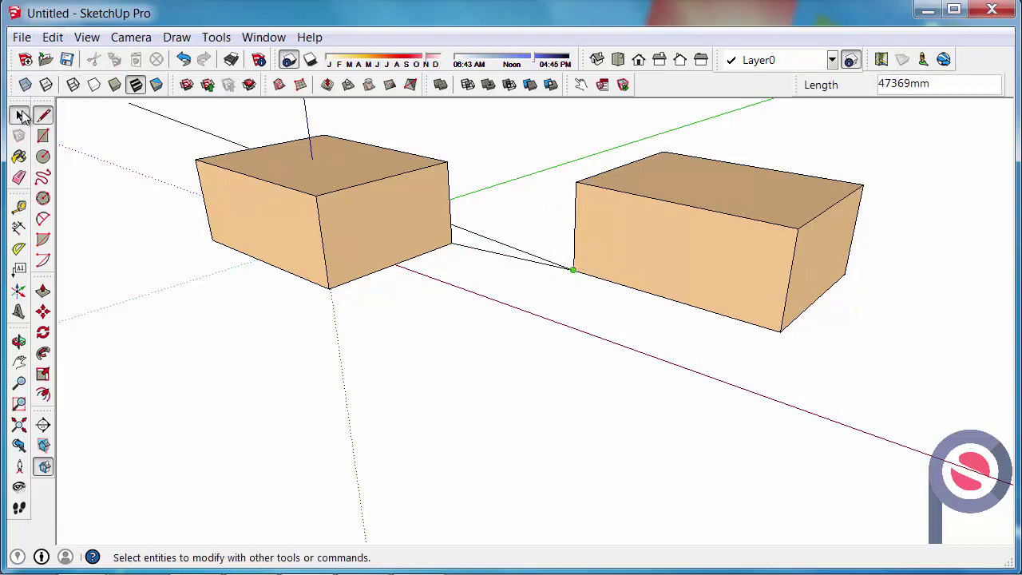
left_click(19, 115)
Select everything connected to the original box through the joining line, starting from its top face, and clear the selection
triple_click(297, 165)
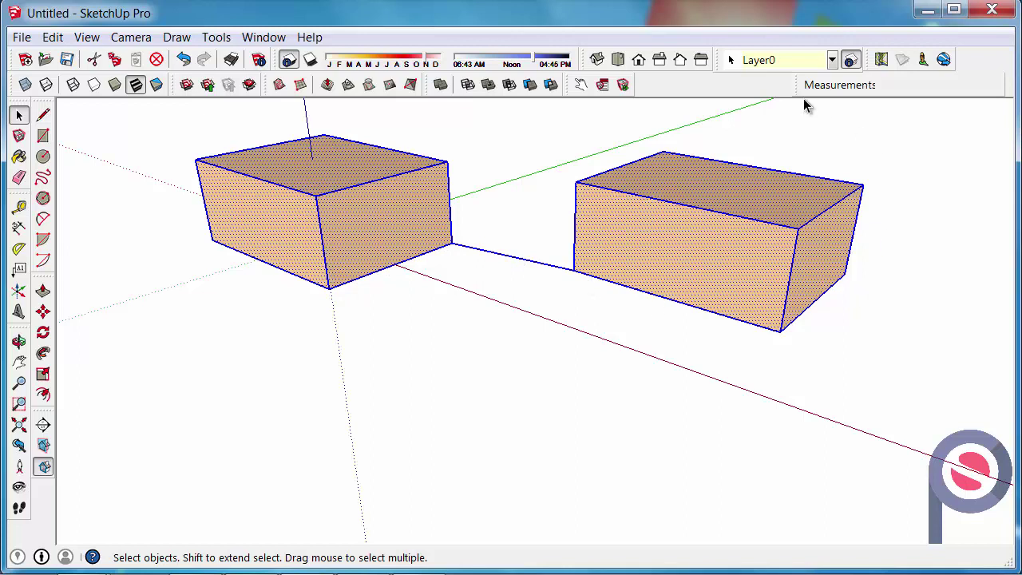
left_click(509, 255)
left_click(331, 168)
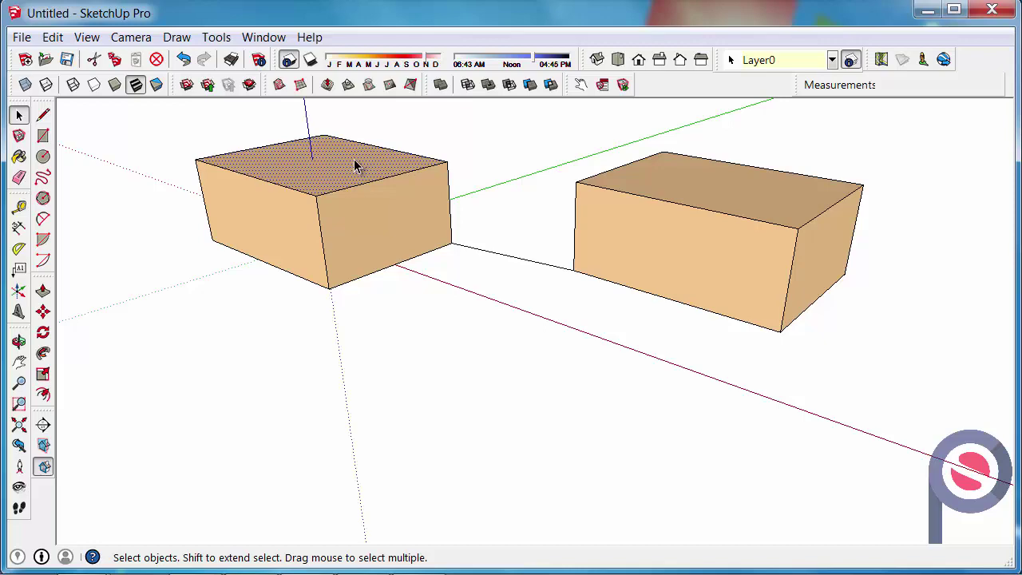
triple_click(356, 165)
left_click(502, 263)
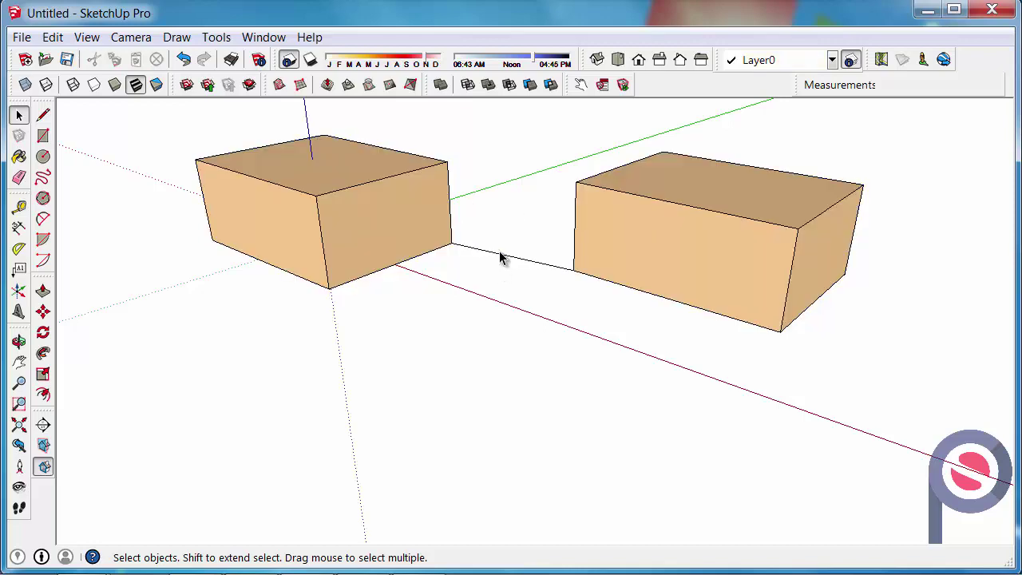
Delete the line connecting the two boxes
left_click(497, 256)
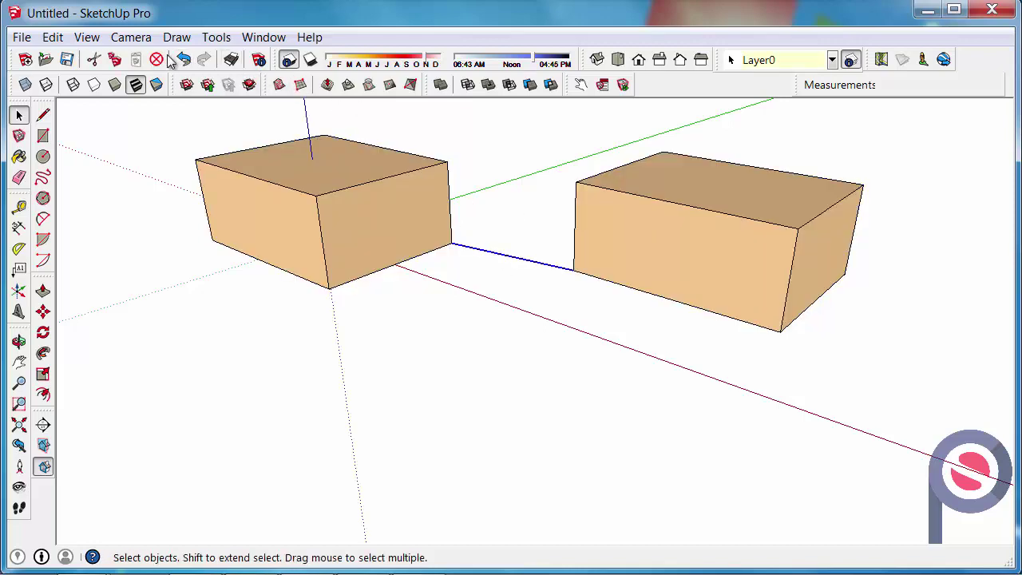
left_click(159, 57)
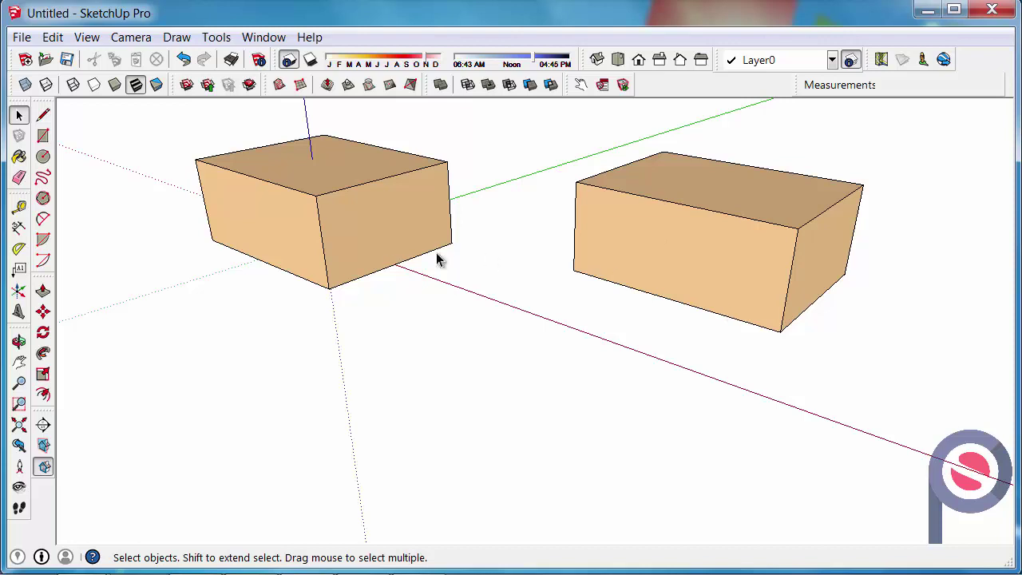
Select the whole original box, reselect only its top face with the bounding edges, and clear the selection
triple_click(390, 264)
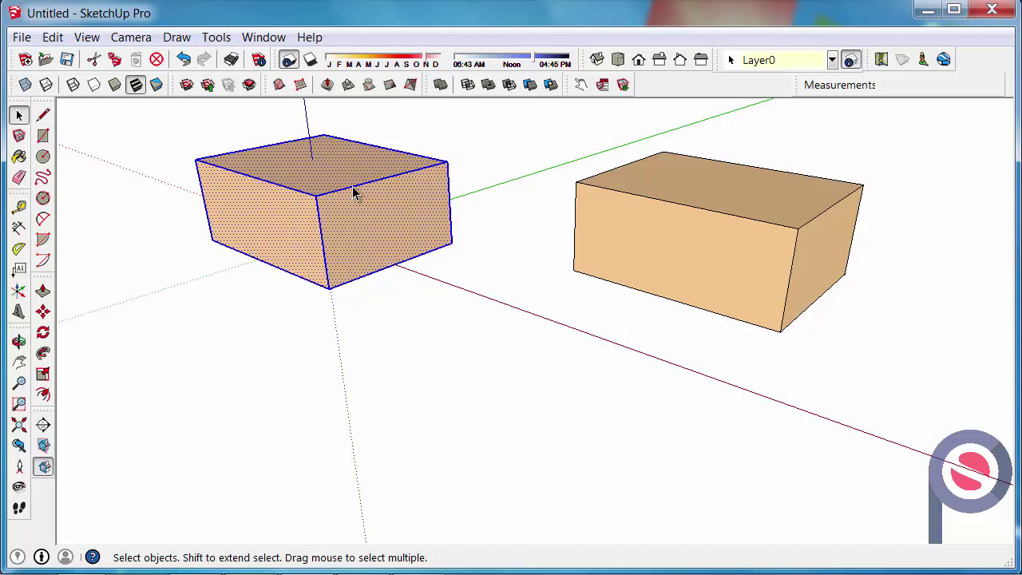
triple_click(327, 158)
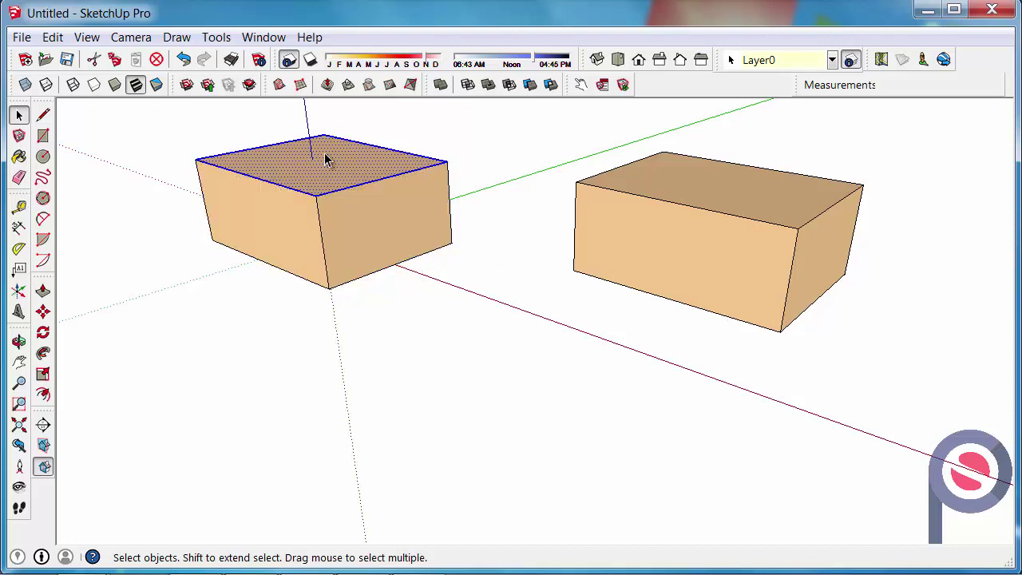
left_click(491, 306)
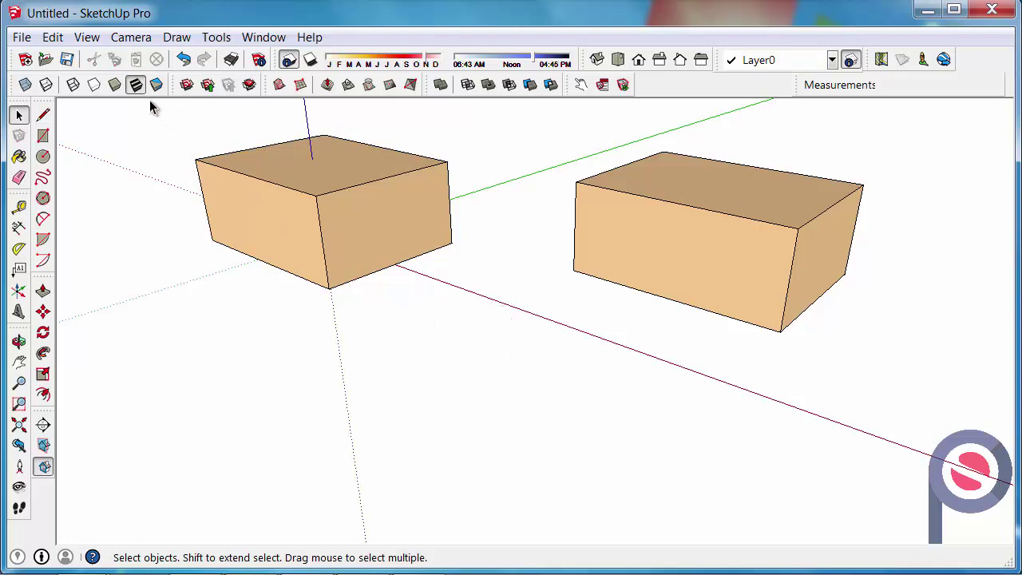
Select the whole original box and toggle its visible faces and the edges between them out of and back into the selection
triple_click(270, 184)
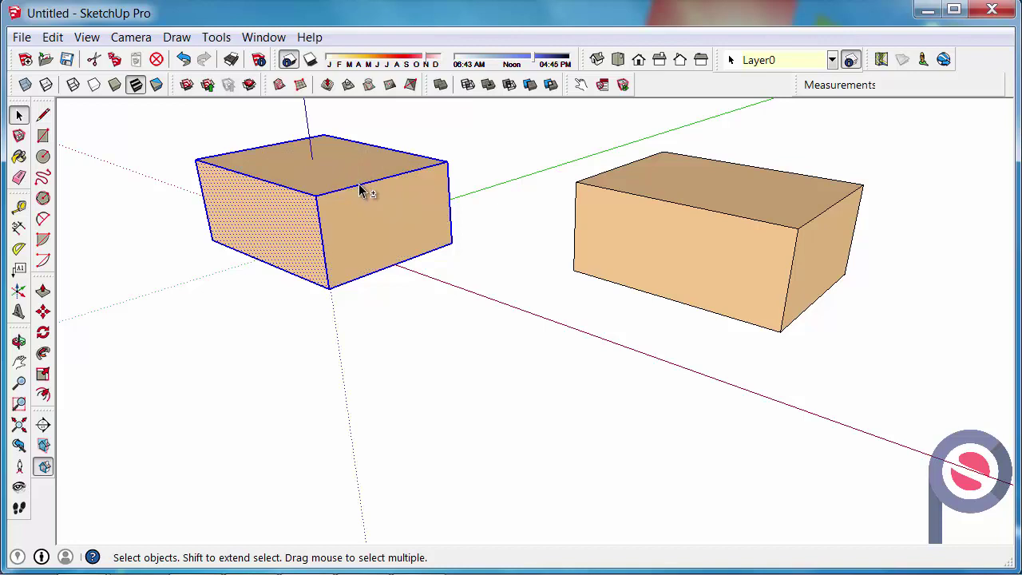
left_click(318, 209, "shift")
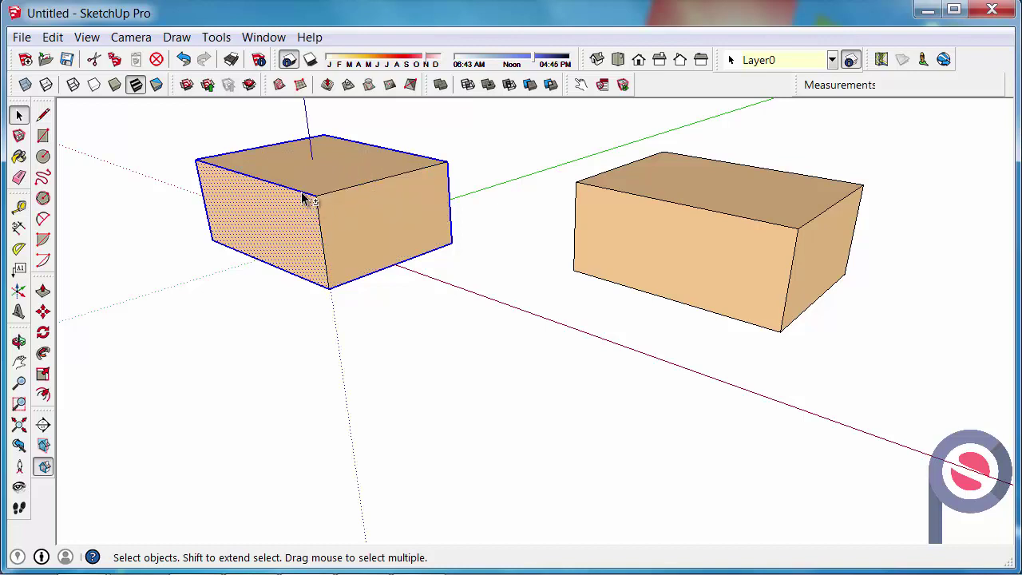
left_click(304, 194, "shift")
left_click(331, 186, "shift")
left_click(338, 200, "shift")
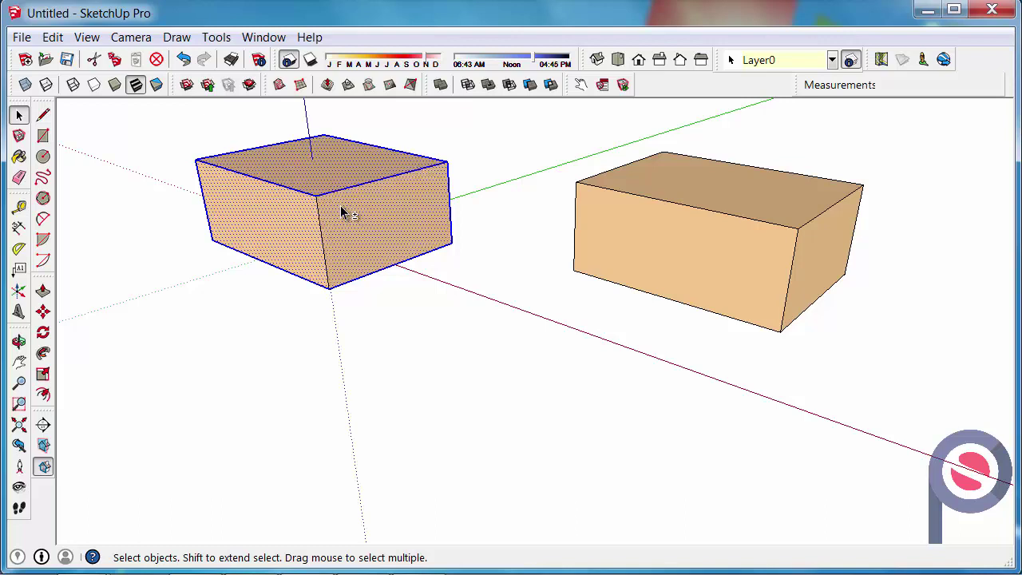
left_click(320, 213, "shift")
Subtract the original box's right side face, top face and adjoining edges from the selection one by one
left_click(407, 183, "ctrl+shift")
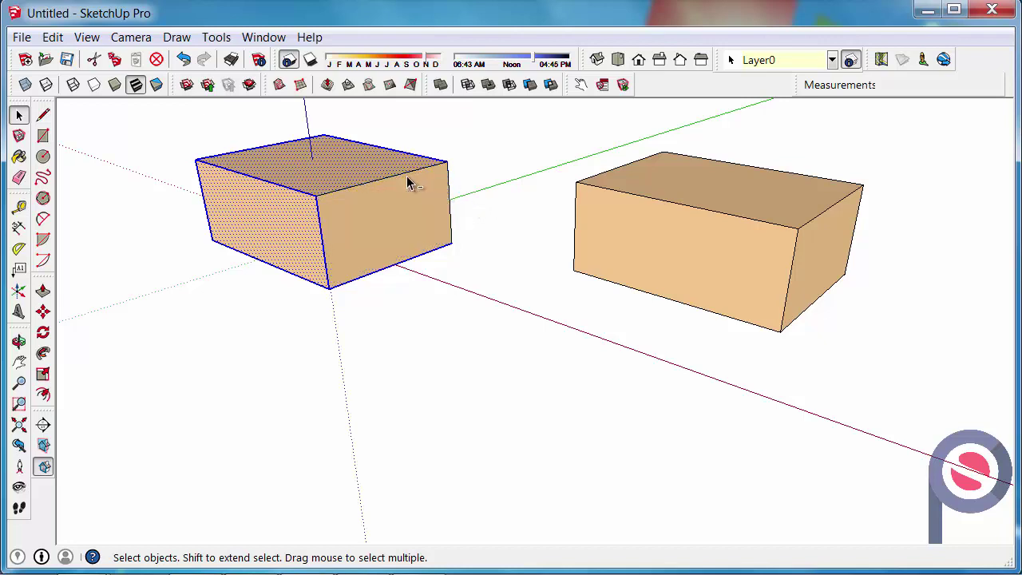
left_click(396, 152, "ctrl+shift")
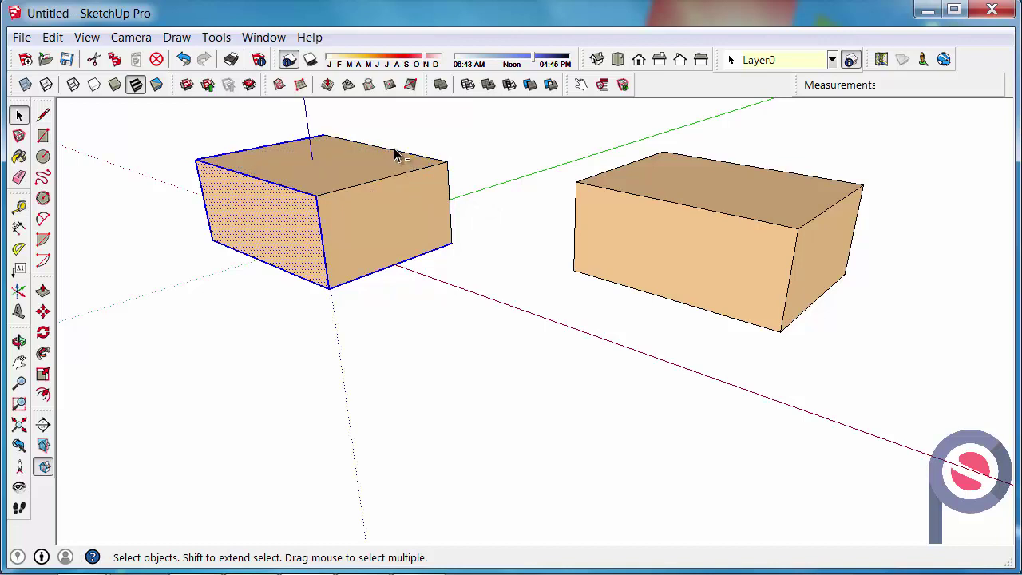
left_click(315, 214, "ctrl+shift")
left_click(318, 208, "ctrl+shift")
left_click(303, 193, "ctrl+shift")
Add the original box's three visible faces and the edges they share to the selection one by one
left_click(276, 240, "ctrl")
left_click(320, 220, "ctrl")
left_click(313, 195, "ctrl")
left_click(343, 190, "ctrl")
left_click(348, 153, "ctrl")
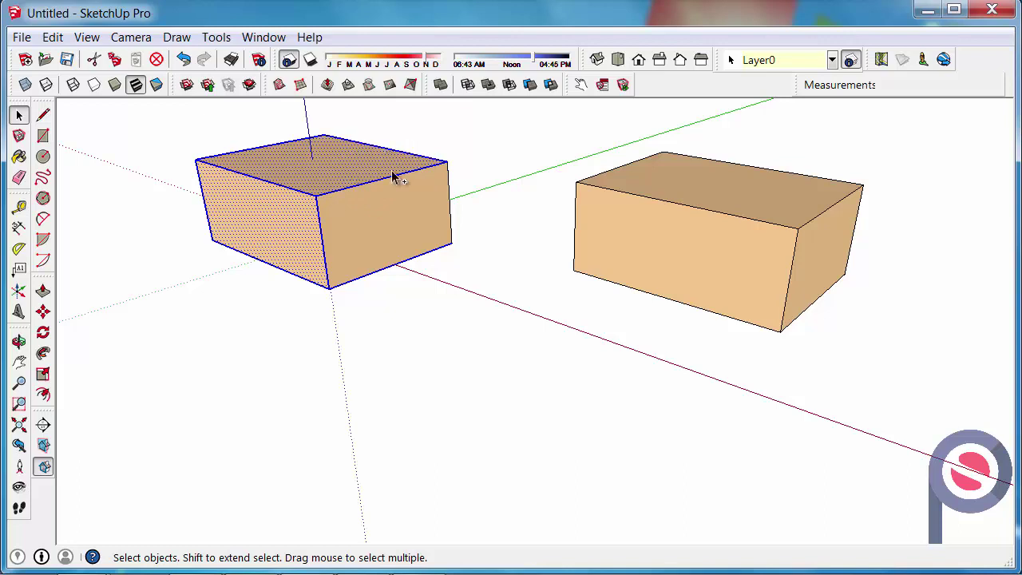
left_click(402, 209, "ctrl")
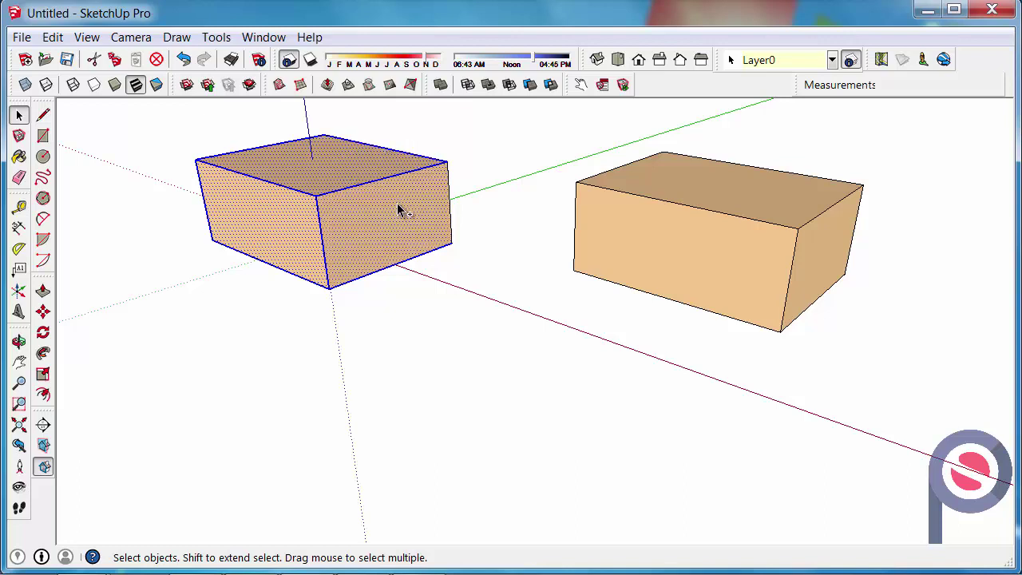
Extend the selection to the copied box's front face, front top edge, nearest vertical edge and top face
left_click(609, 192, "ctrl")
left_click(578, 208, "ctrl")
left_click(576, 206, "ctrl")
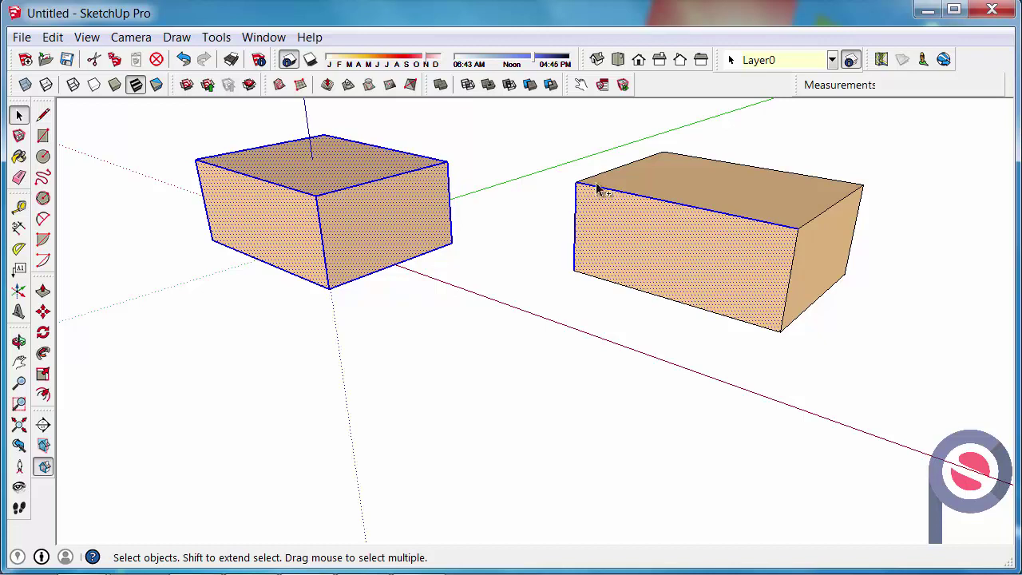
left_click(597, 177, "ctrl")
Delete the original box's three visible faces with the edges they share, and undo the deletion
left_click(336, 209)
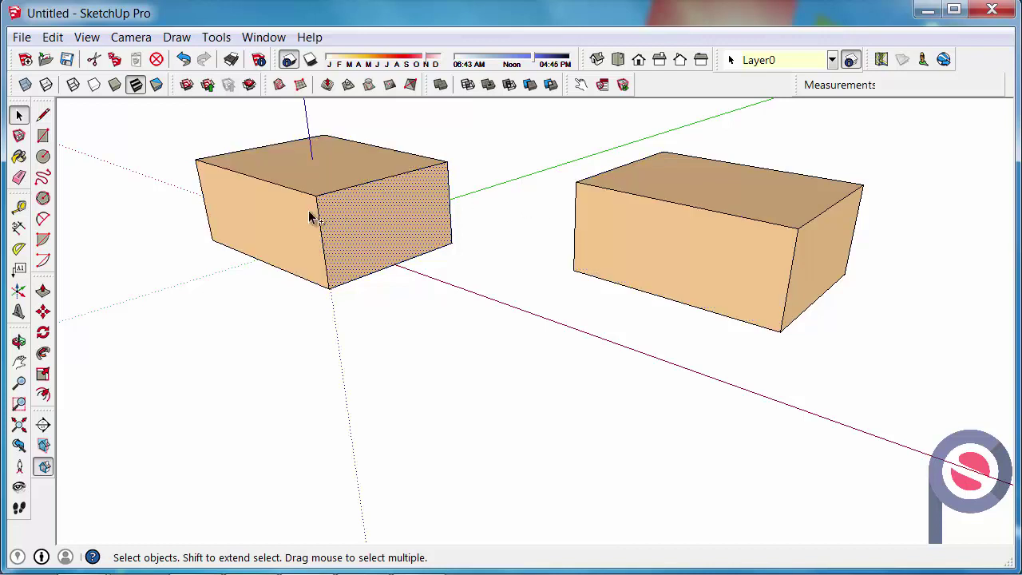
left_click(306, 216)
left_click(324, 219, "ctrl")
left_click(314, 203, "ctrl")
left_click(310, 195, "ctrl")
left_click(325, 192, "ctrl")
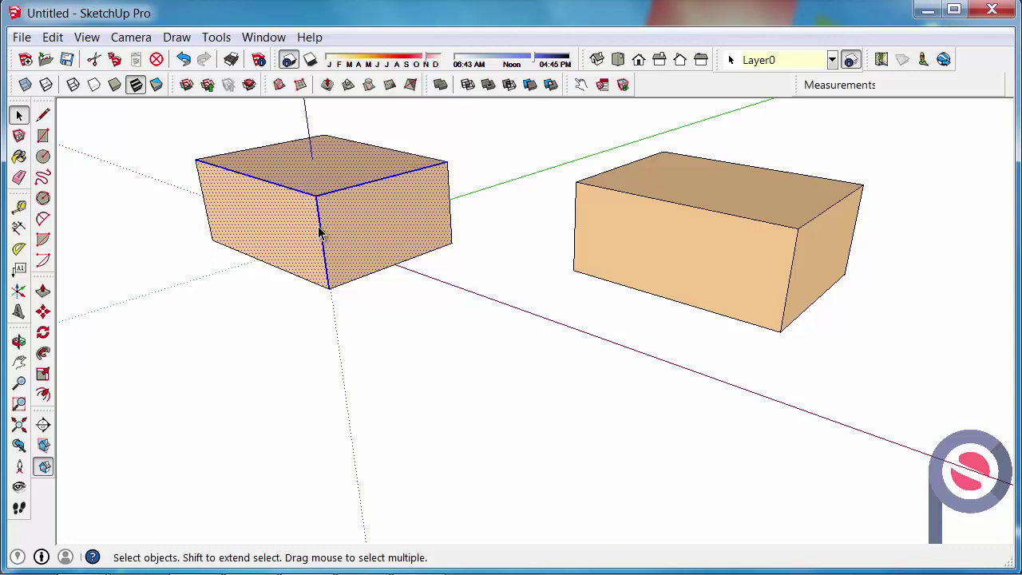
key("Delete")
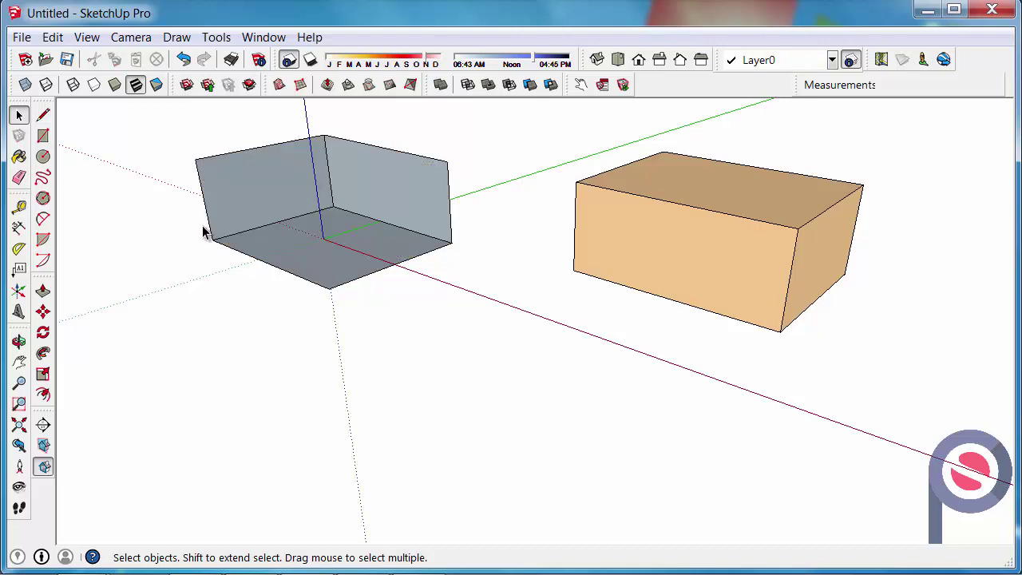
key("ctrl+z")
Select the whole copied box and move it back about 4031 mm, away from the red axis
triple_click(610, 223)
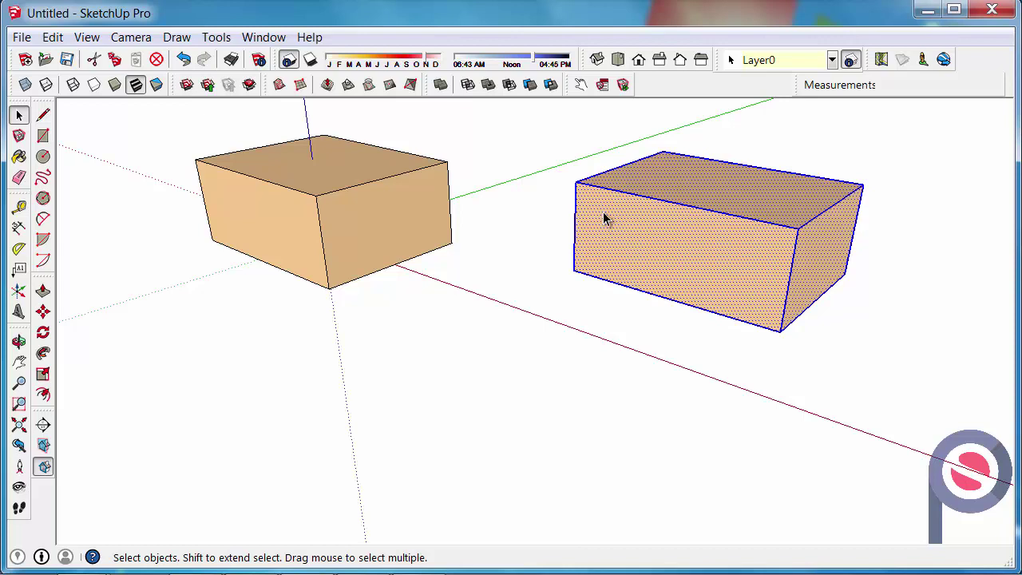
left_click(43, 312)
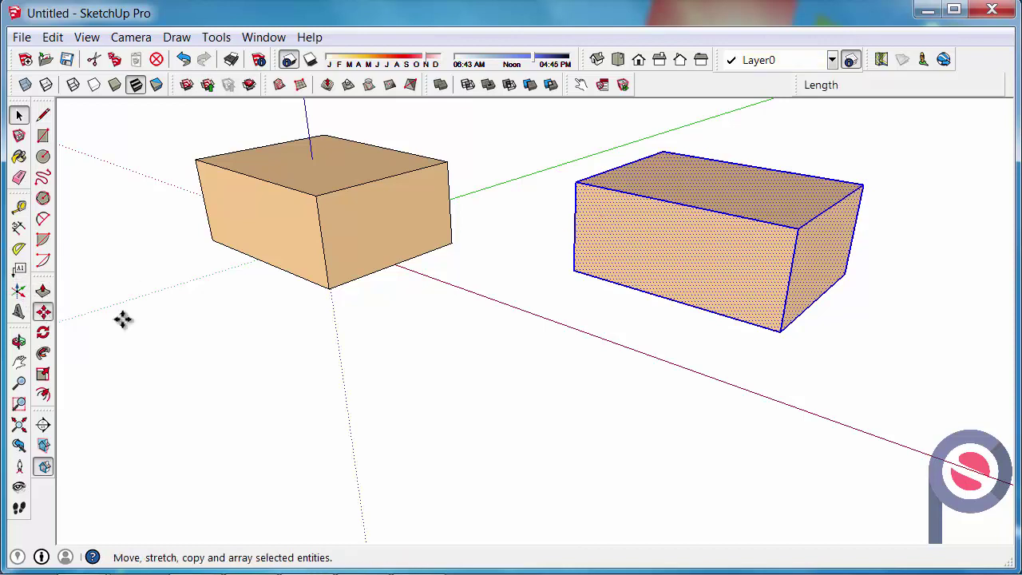
left_click(753, 326)
left_click(803, 282)
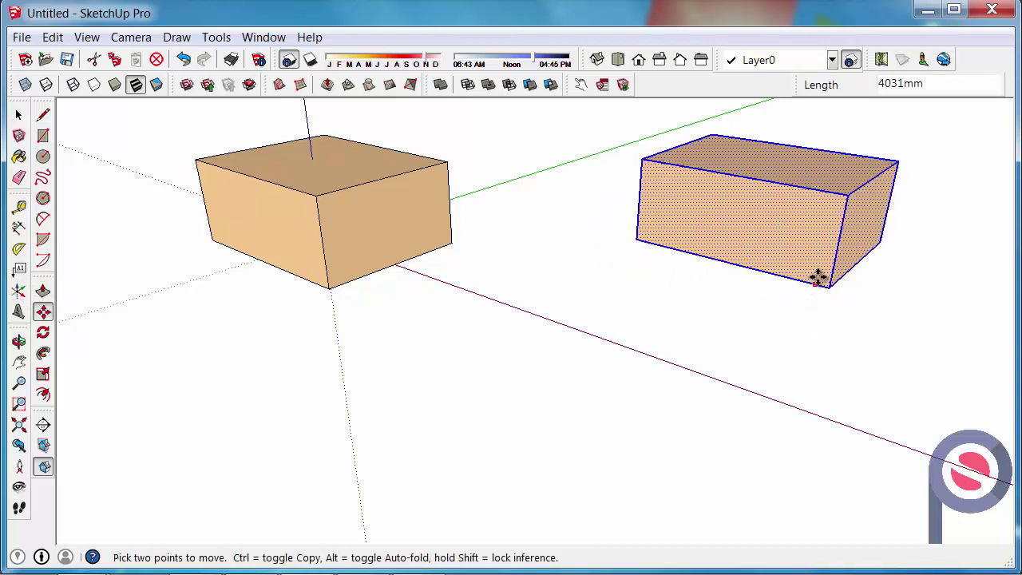
Copy the moved box about 6962 mm forward, towards the red axis, as a third box
left_click(879, 242)
key("ctrl")
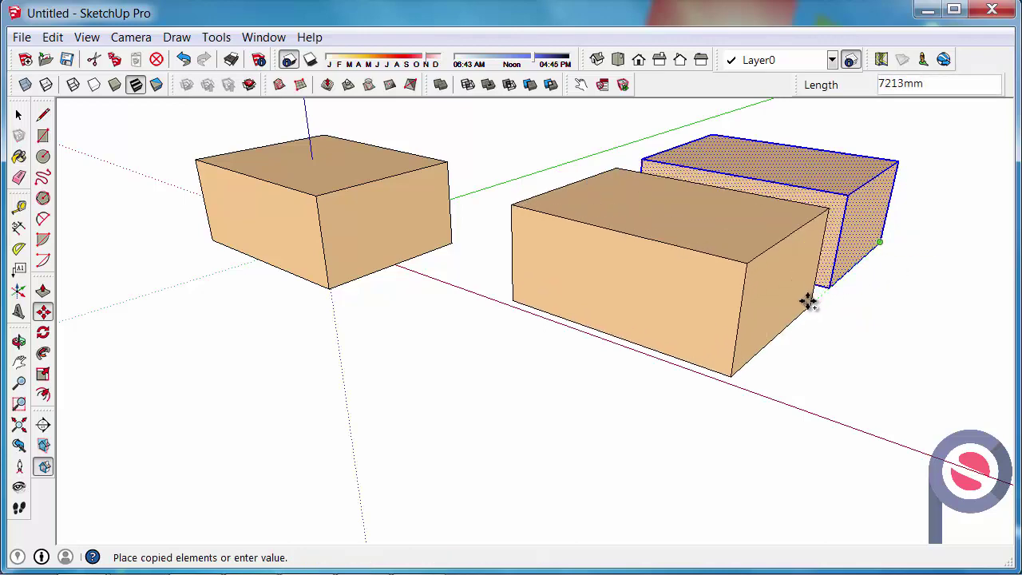
left_click(809, 299)
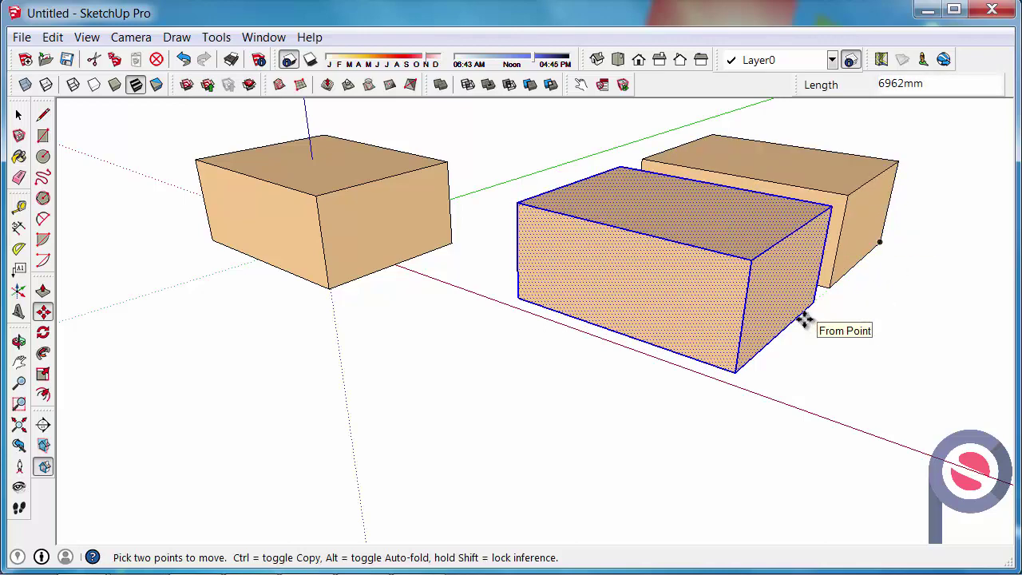
Clear the selection and window-select only the top faces and top edges of all three boxes from a low side view
middle_click_drag(531, 274, 541, 322)
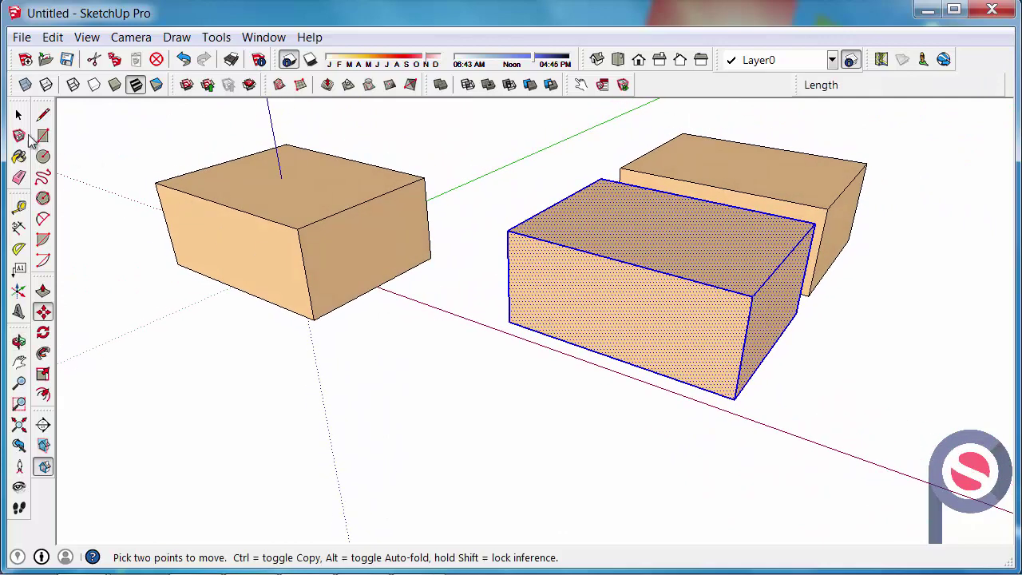
left_click(19, 117)
middle_click_drag(256, 226, 285, 201)
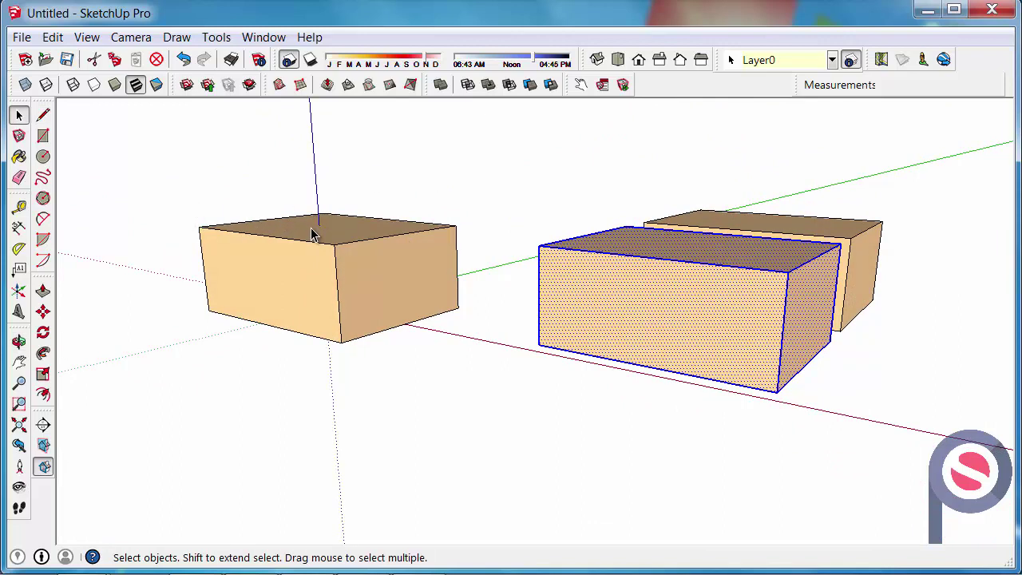
key("Escape")
middle_click_drag(326, 228, 518, 212)
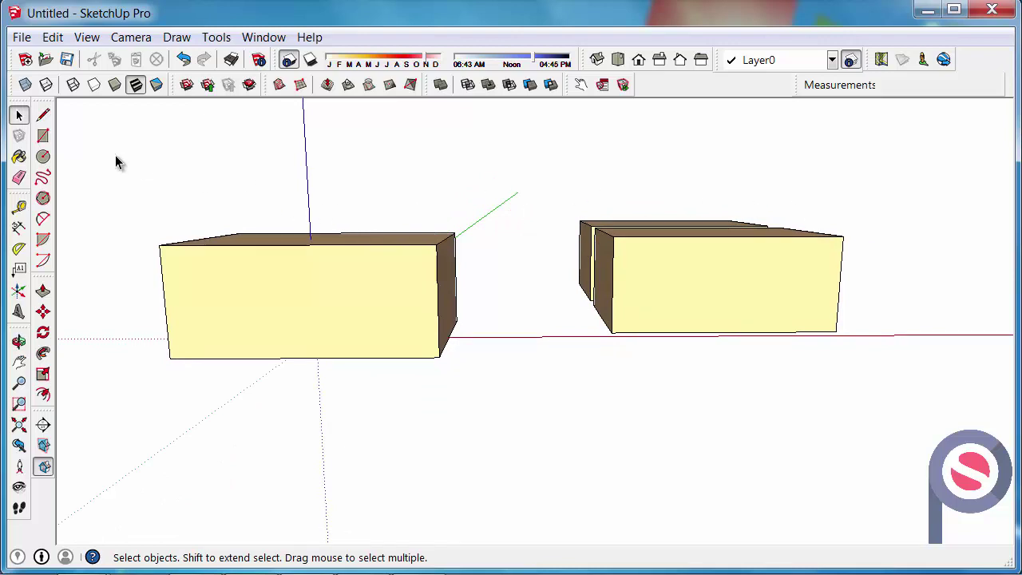
left_click_drag(138, 166, 863, 256)
Move the selected top faces of the three boxes up about 1273 mm along the blue axis
middle_click_drag(630, 247, 657, 282)
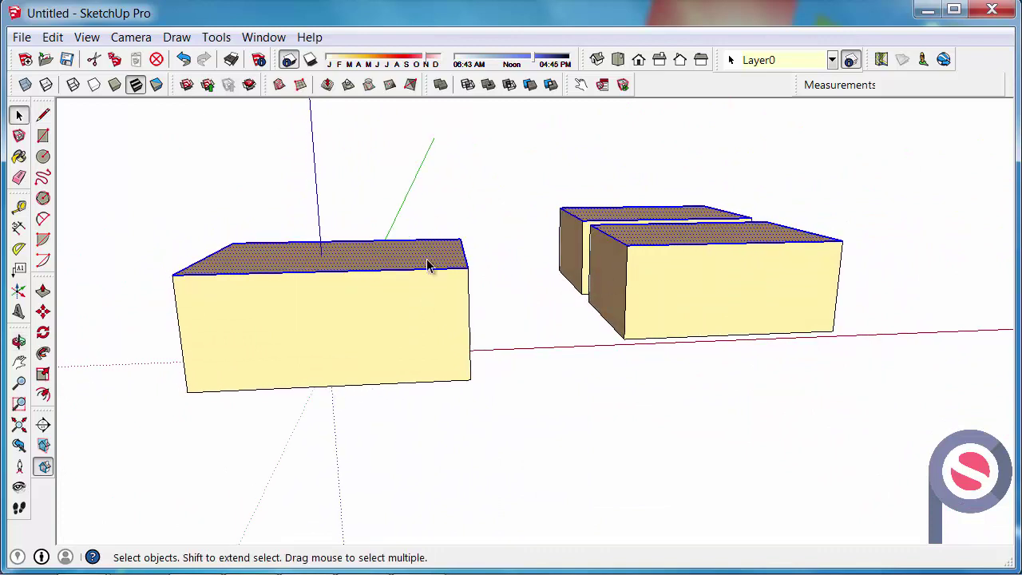
left_click(43, 311)
left_click(390, 345)
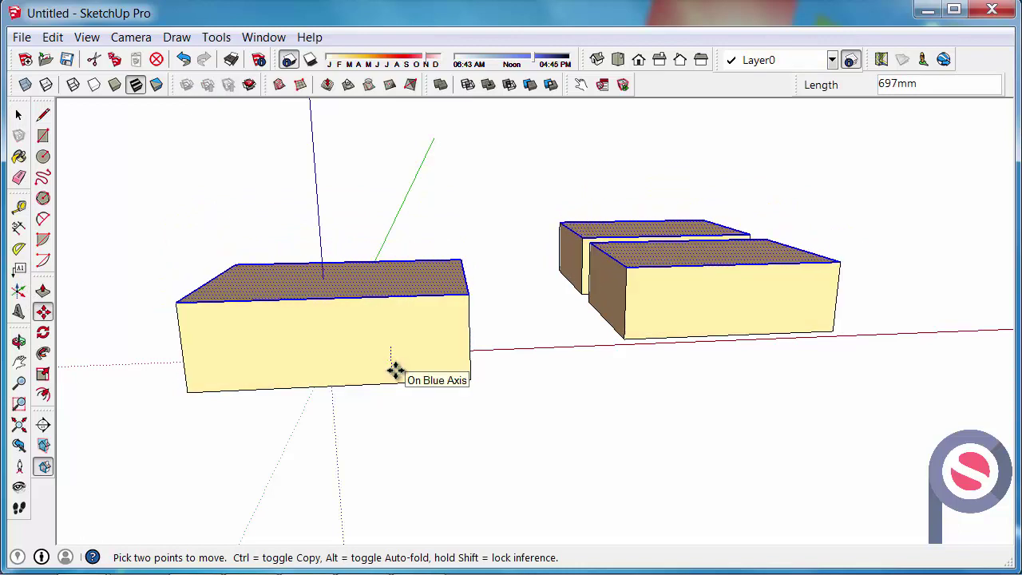
left_click(389, 297)
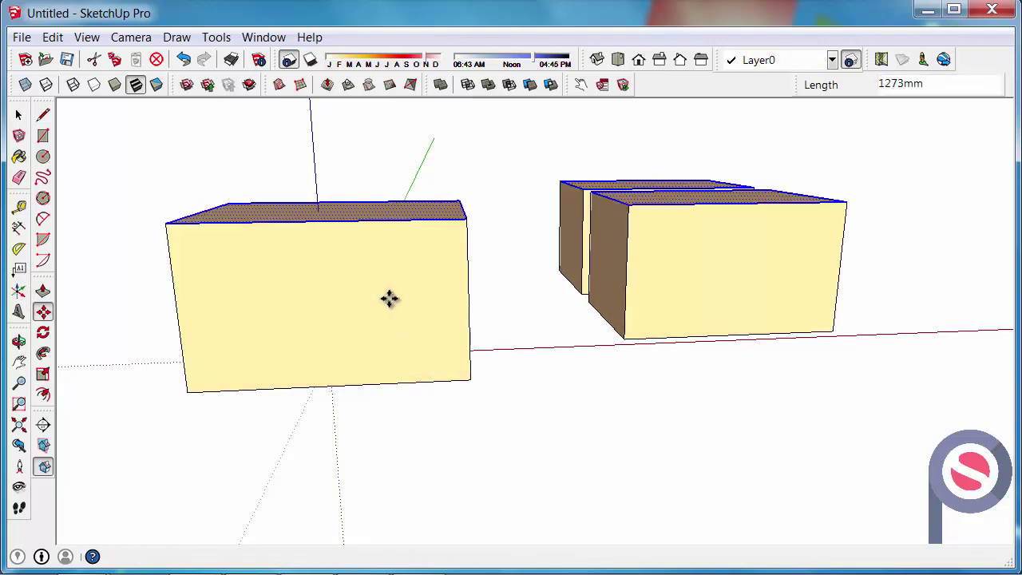
Window-select the tops of all three boxes with a window deep enough to enclose the entire rear box
left_click(19, 115)
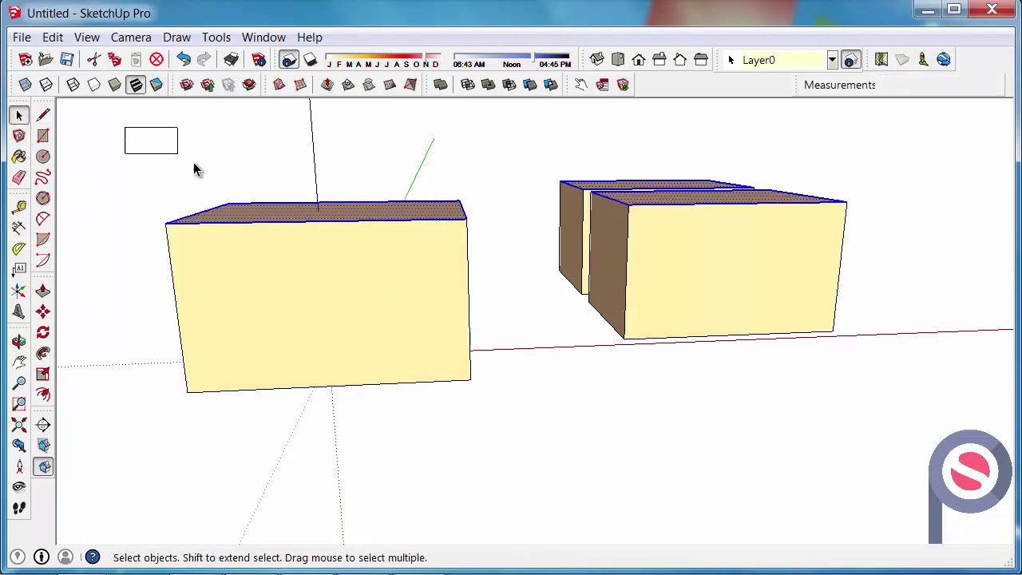
left_click_drag(196, 170, 854, 305)
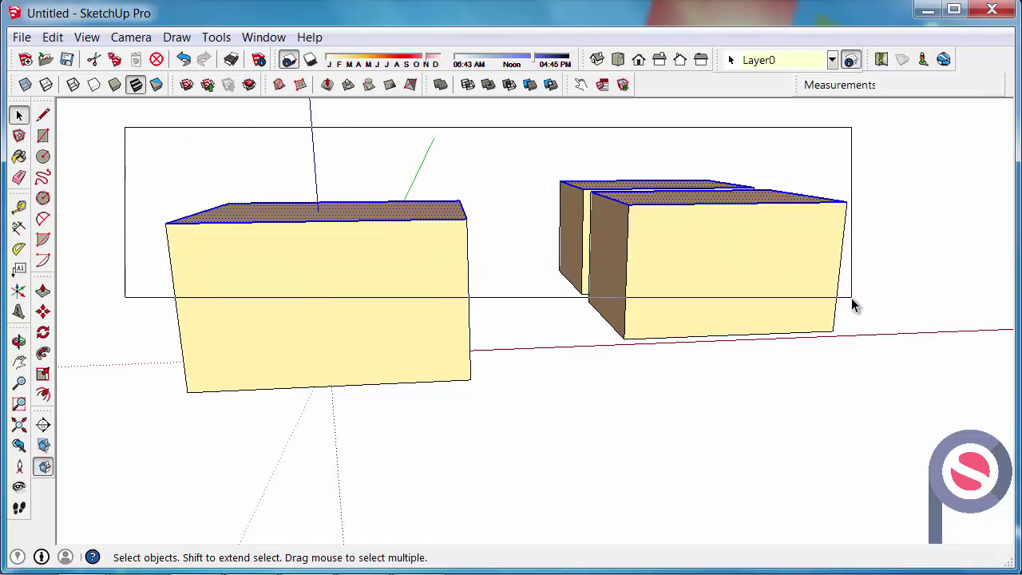
left_click_drag(853, 305, 853, 305)
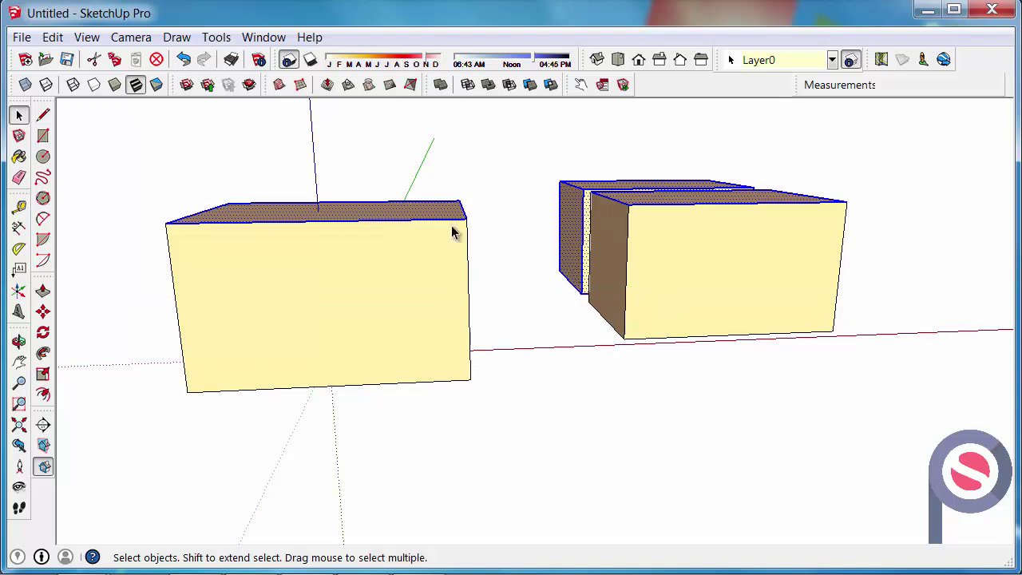
left_click_drag(472, 222, 870, 306)
Window-select only the top faces and top edges of the three raised boxes, and clear the selection
middle_click_drag(808, 287, 779, 304)
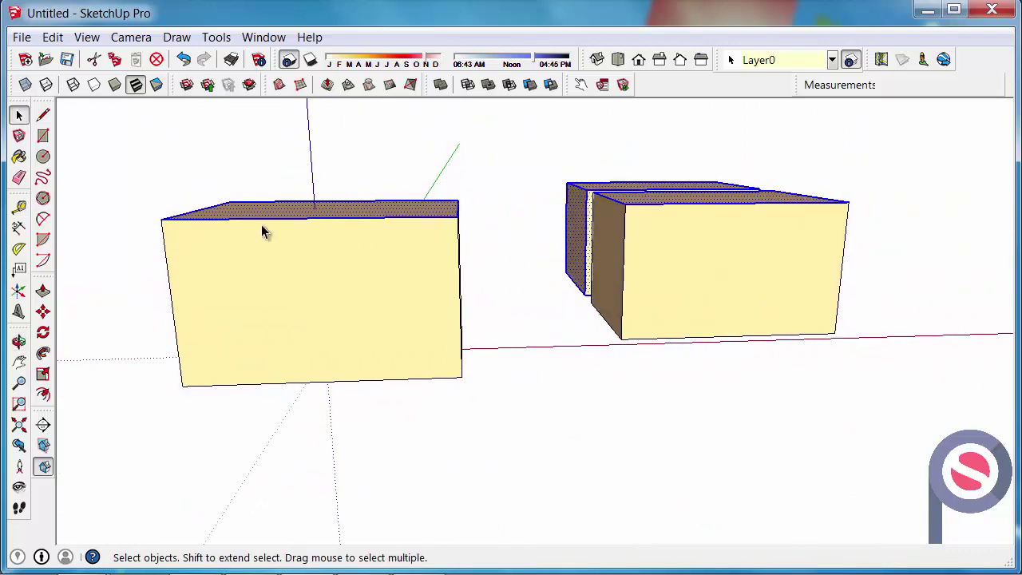
left_click_drag(115, 128, 883, 257)
middle_click_drag(882, 256, 566, 354)
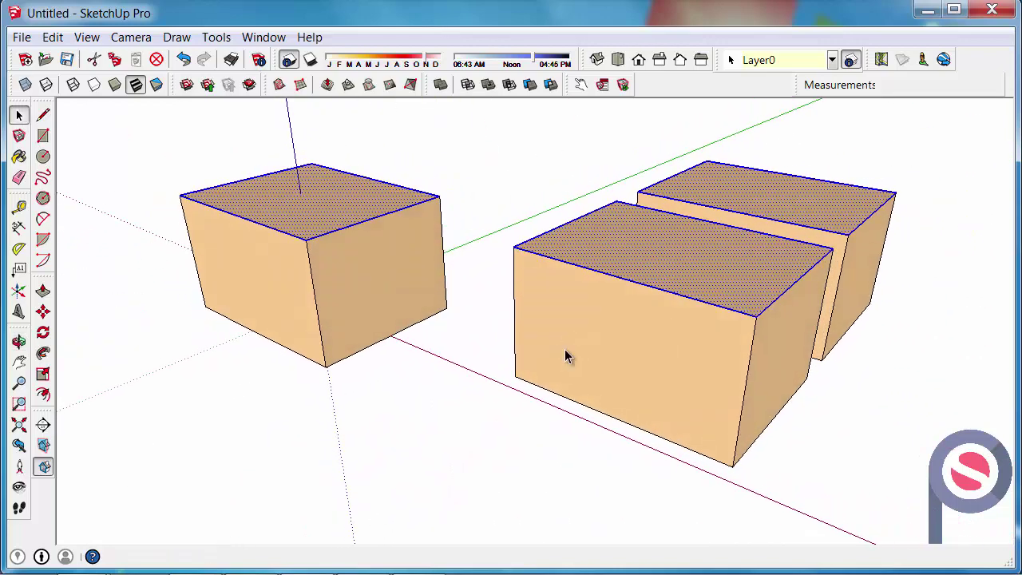
scroll(413, 290, "down", 2)
left_click(411, 320)
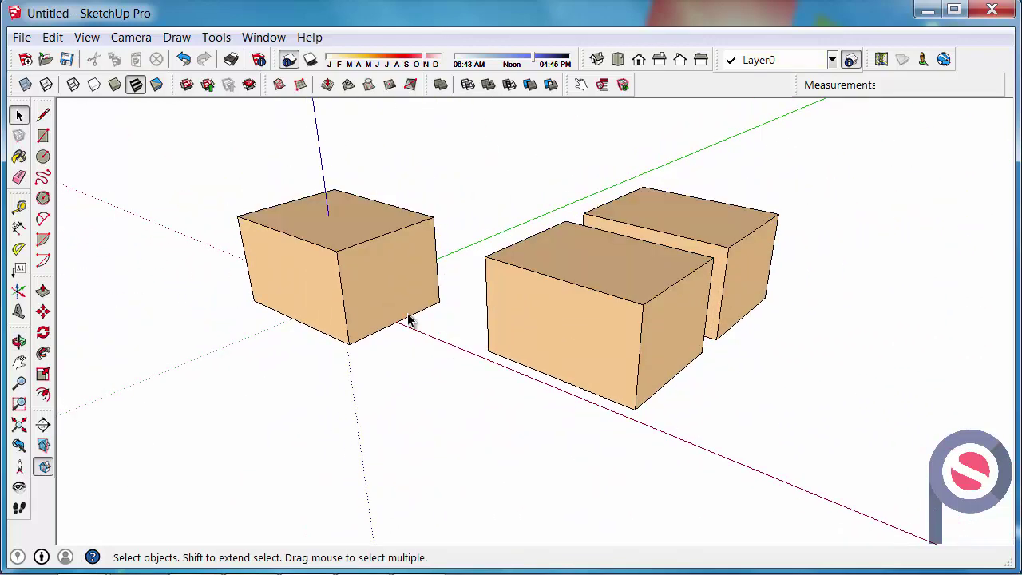
Crossing-select across all three boxes, and reselect only the faces and edges meeting at the original box's lower front corner
middle_click_drag(411, 320, 451, 286)
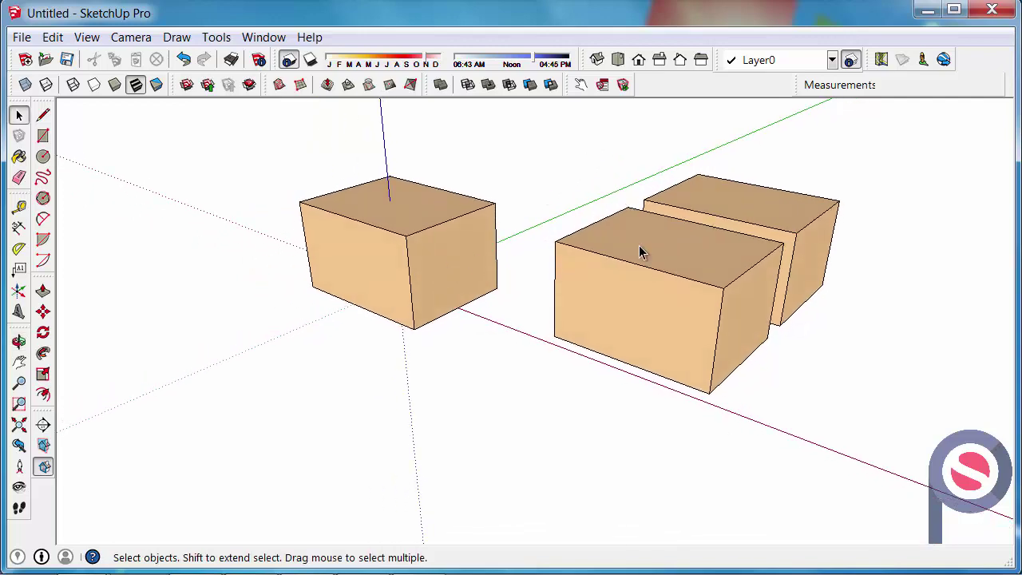
middle_click_drag(680, 296, 695, 262)
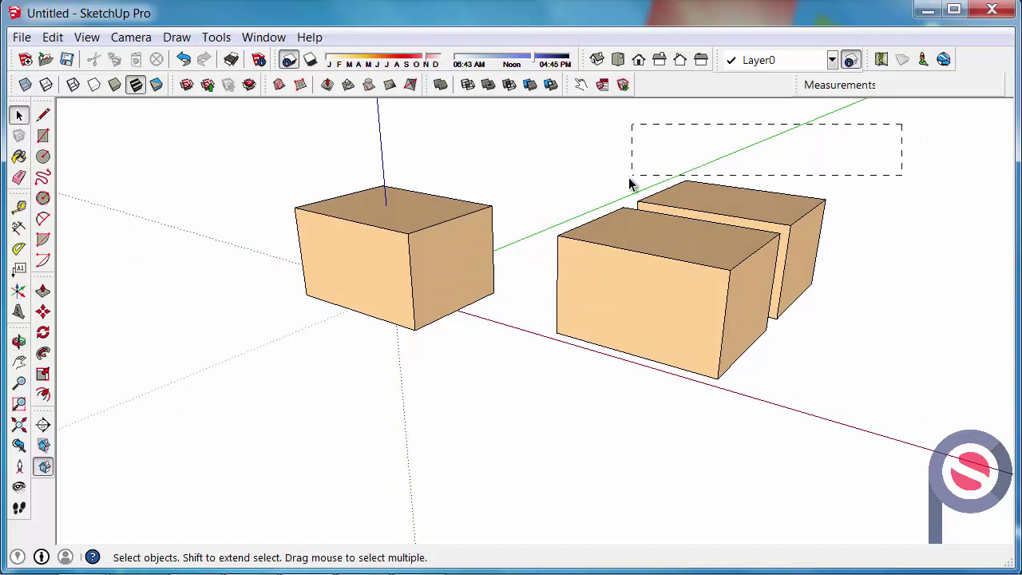
left_click_drag(629, 177, 211, 245)
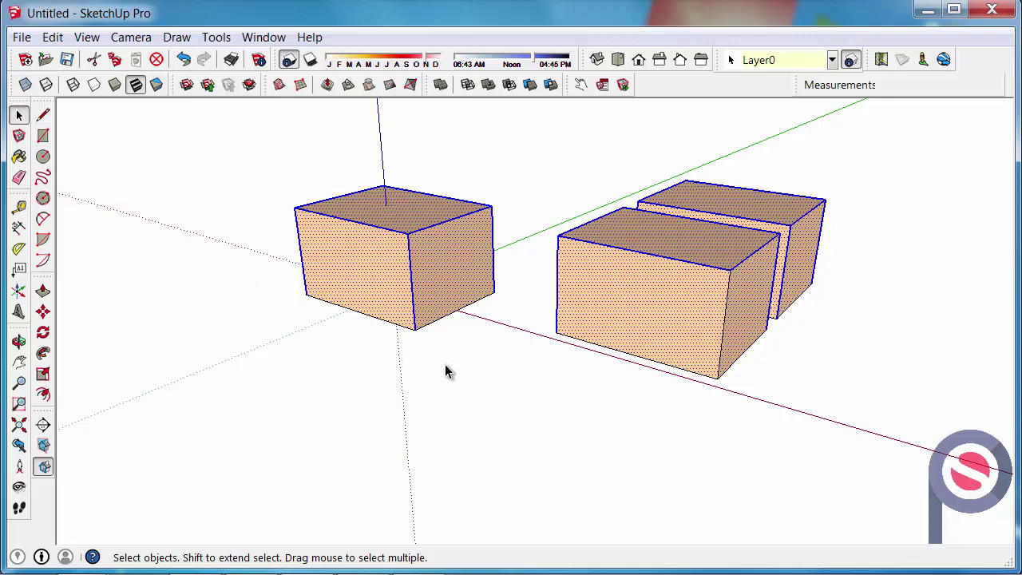
left_click_drag(394, 328, 395, 329)
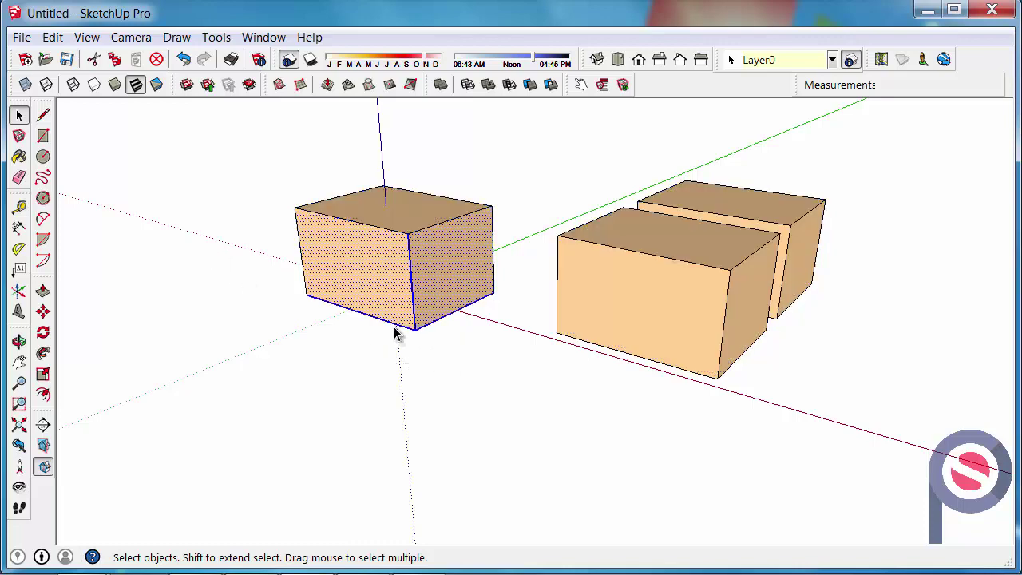
Crossing-select the lower part of the original box, select its front faces individually, and clear the selection
middle_click_drag(413, 312, 400, 252)
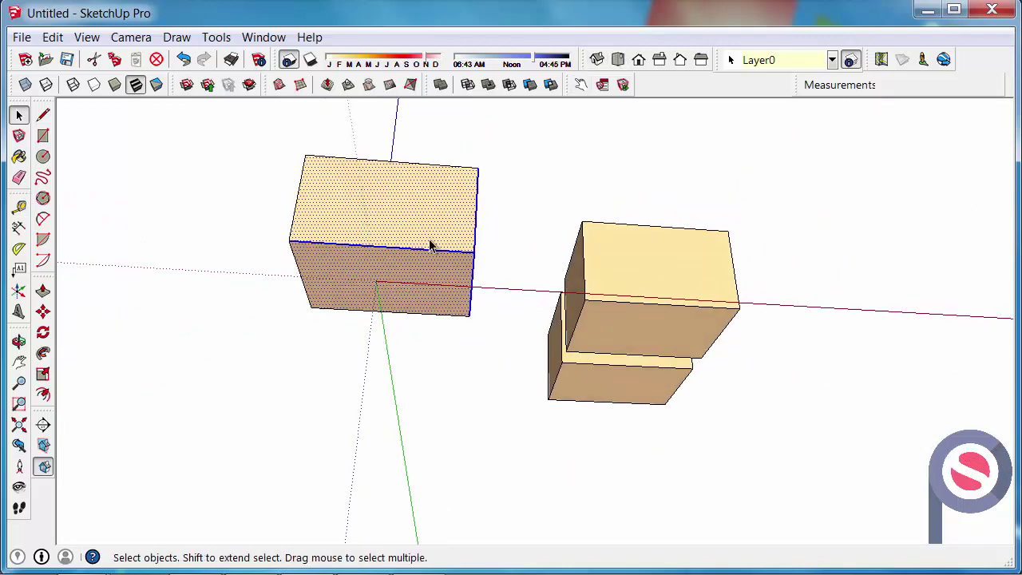
middle_click_drag(500, 231, 276, 491)
left_click(394, 264)
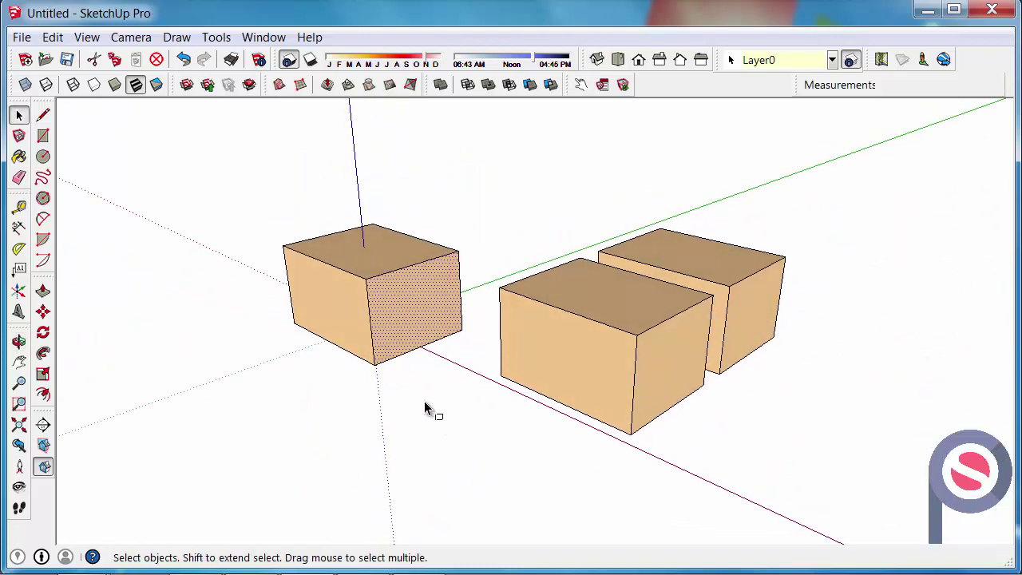
left_click_drag(442, 415, 292, 287)
left_click(320, 290)
left_click(458, 224)
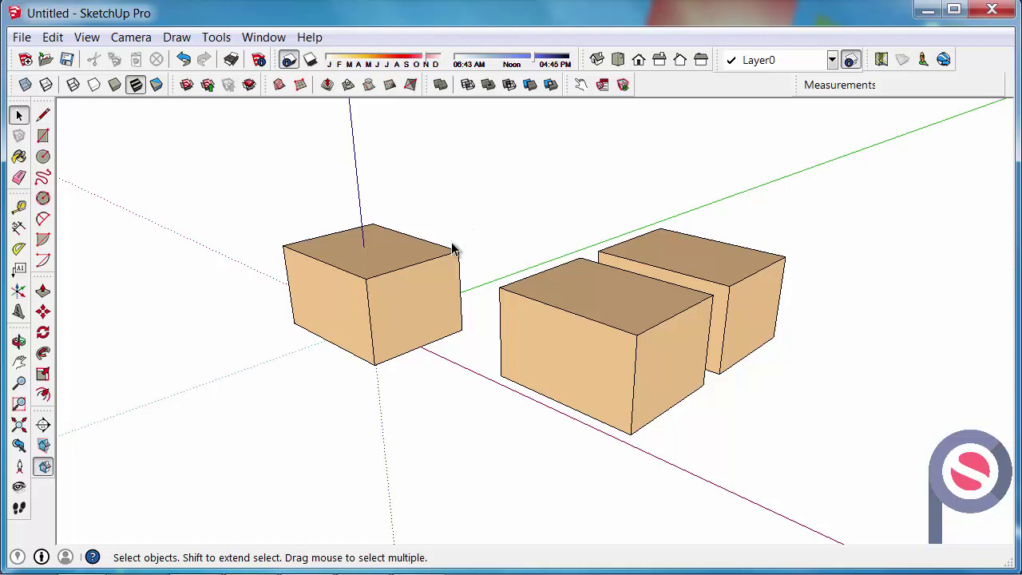
Select all connected faces and edges of the original box and make them a group
triple_click(382, 262)
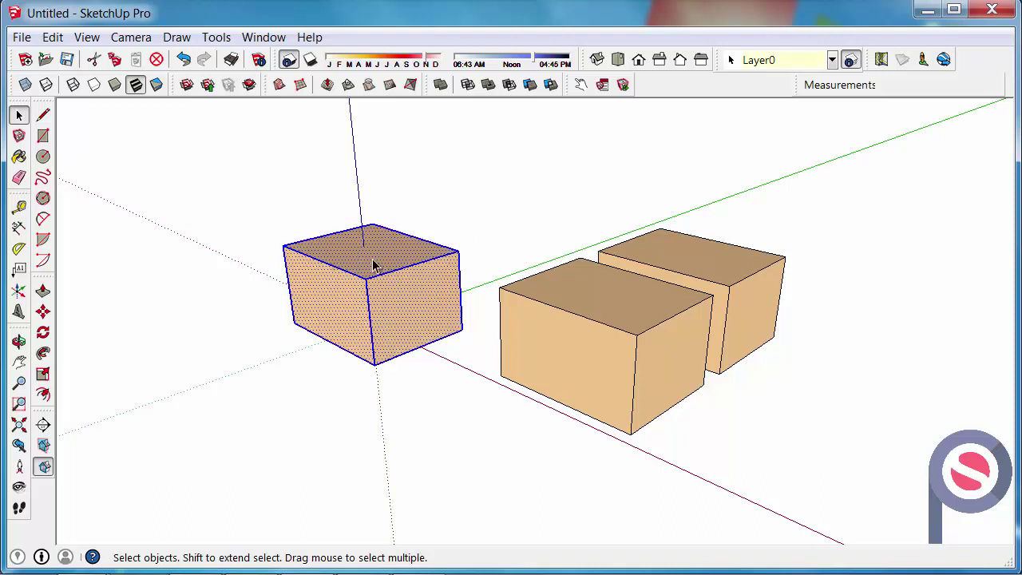
right_click(371, 265)
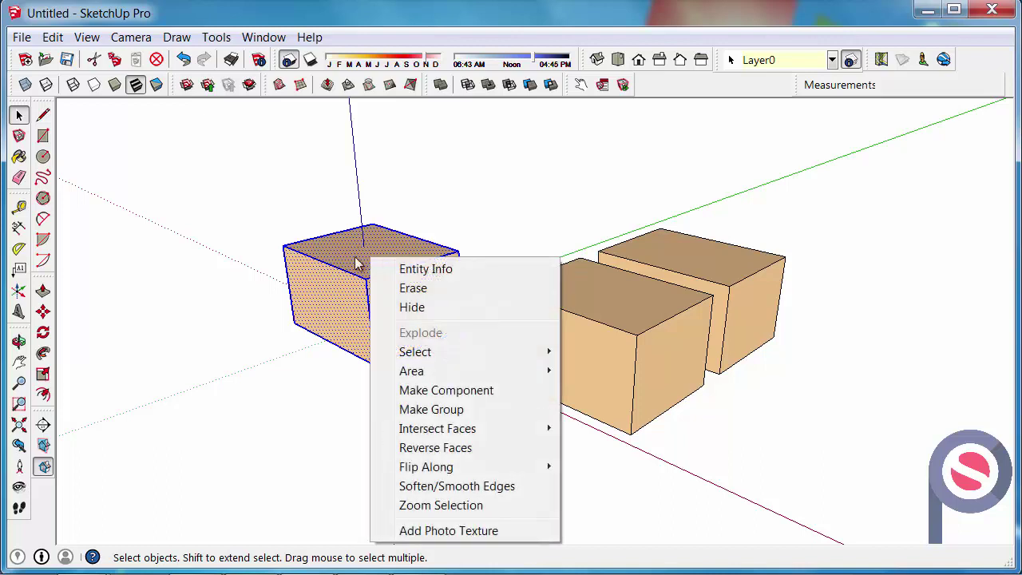
left_click(418, 415)
left_click(418, 416)
Select and deselect the grouped box several times by picking its faces and empty space
left_click(399, 308)
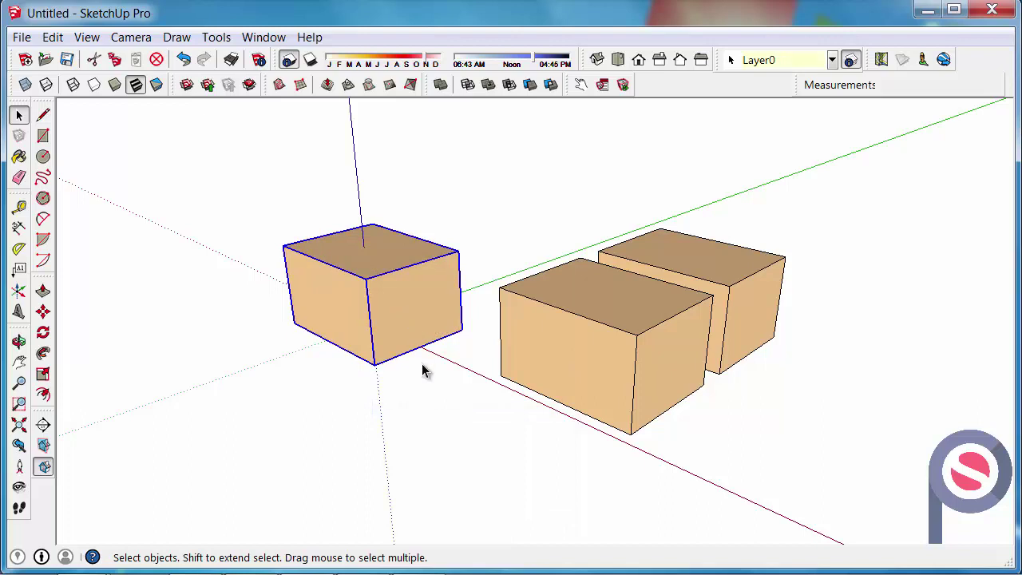
left_click(424, 358)
left_click(404, 310)
left_click(435, 419)
left_click(410, 289)
left_click(417, 384)
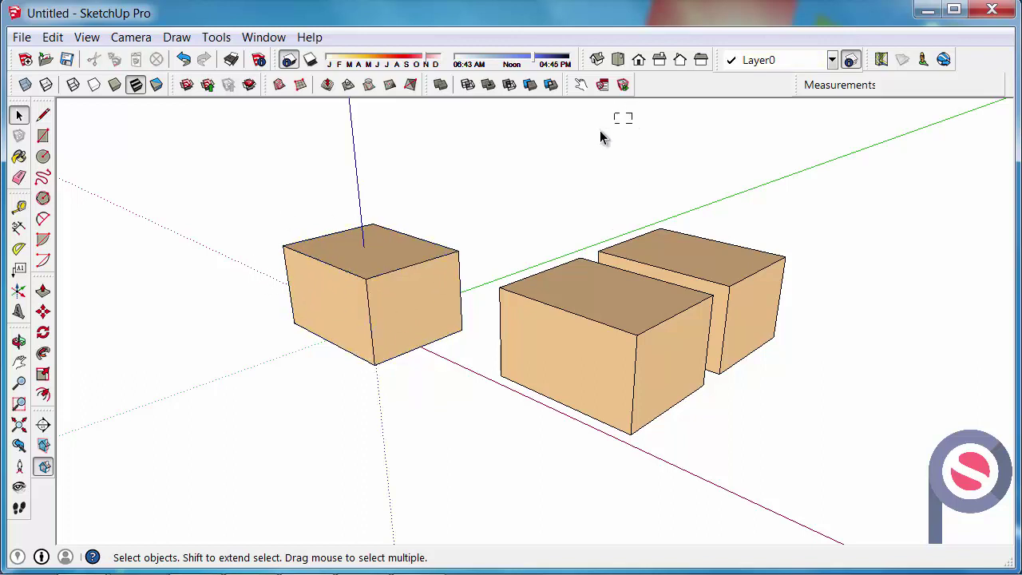
Try moving the crossing-selected group by its lower front corner onto the rear box's top front corner, and undo the move
left_click_drag(327, 220, 320, 229)
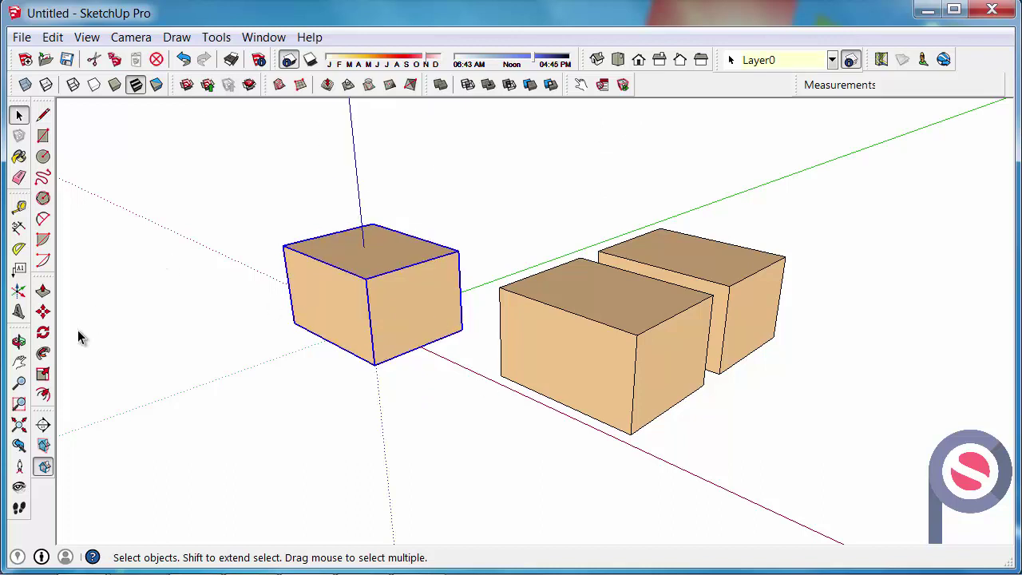
left_click(43, 312)
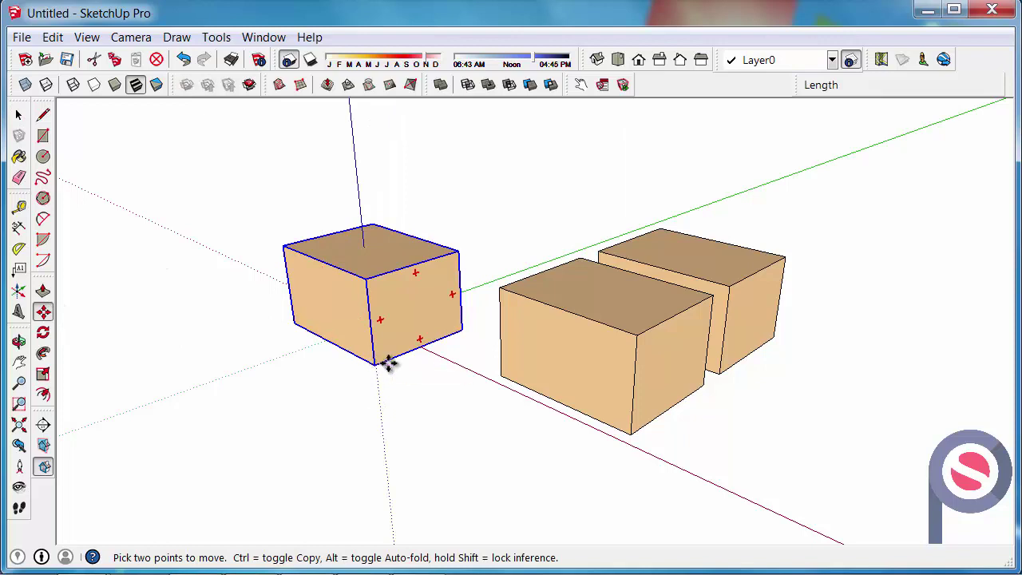
left_click(387, 363)
left_click(731, 285)
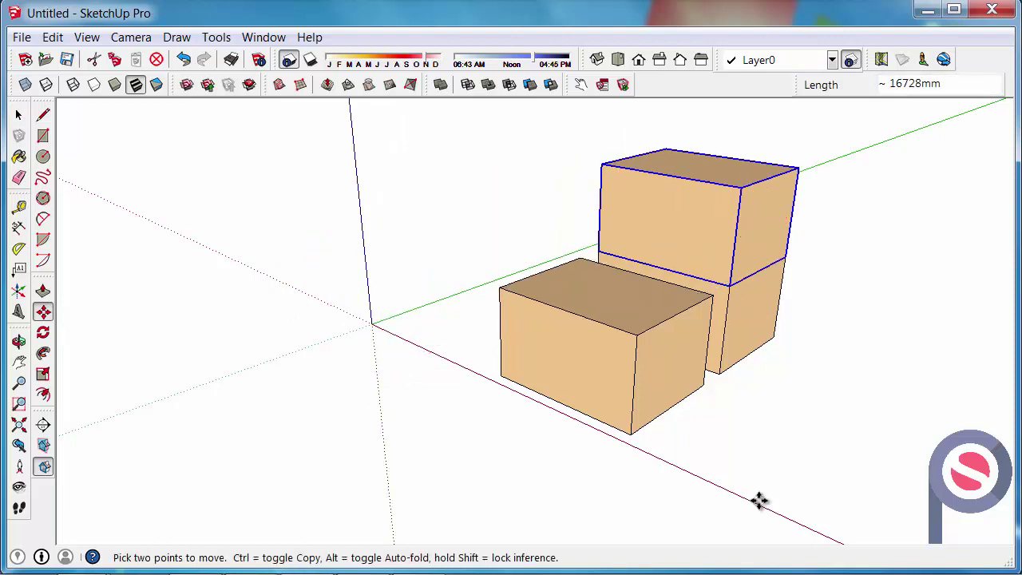
key("ctrl+z")
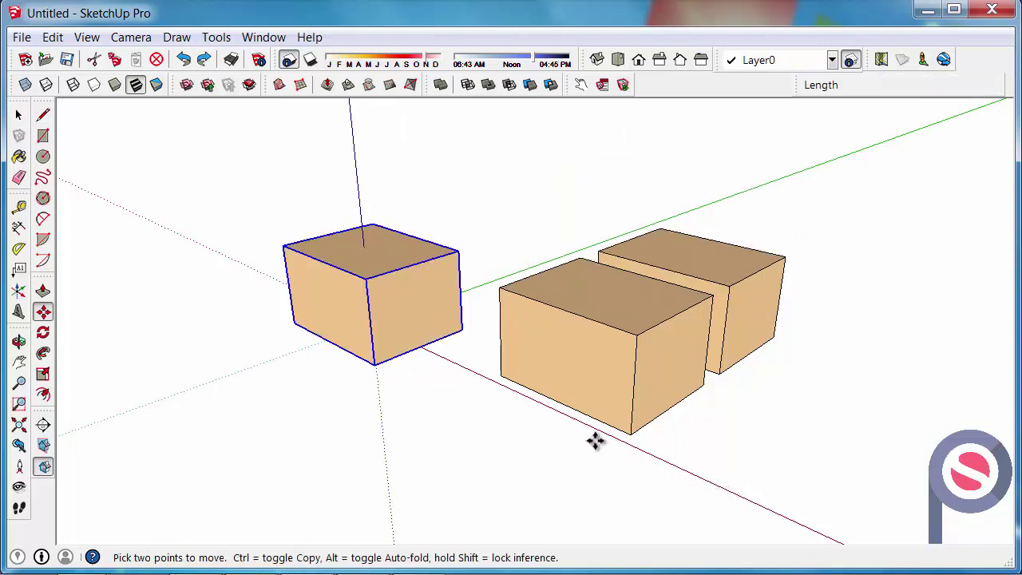
Move the reselected group onto the rear box by its lower front corner, and return it to the ground beside the origin
left_click(19, 115)
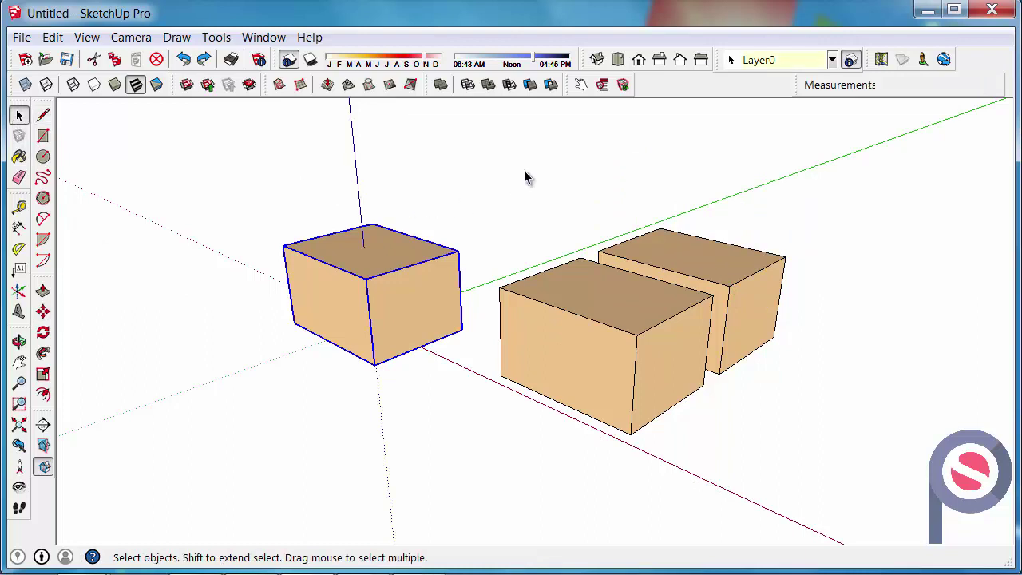
left_click_drag(524, 144, 302, 226)
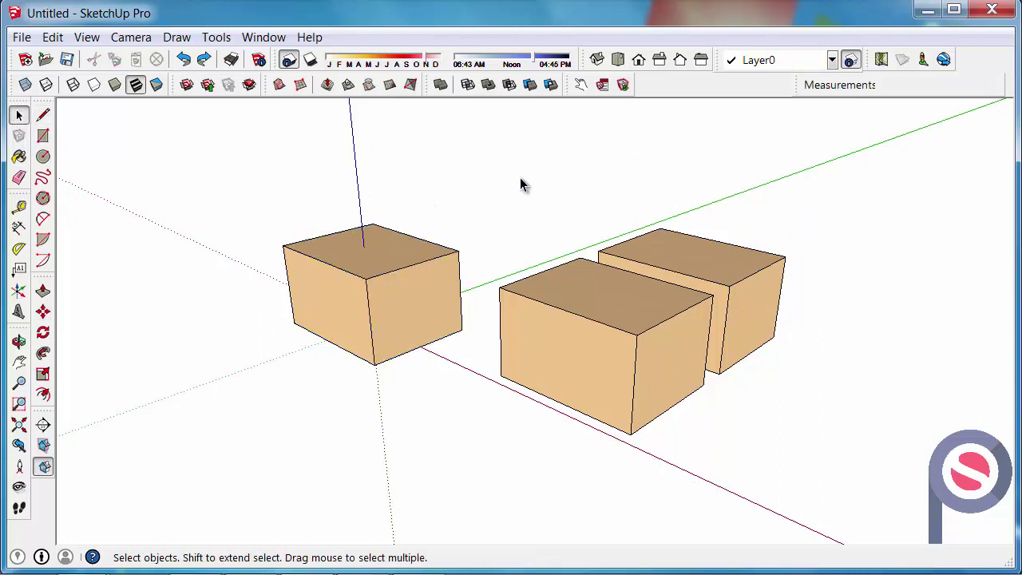
left_click_drag(379, 201, 230, 251)
left_click(43, 311)
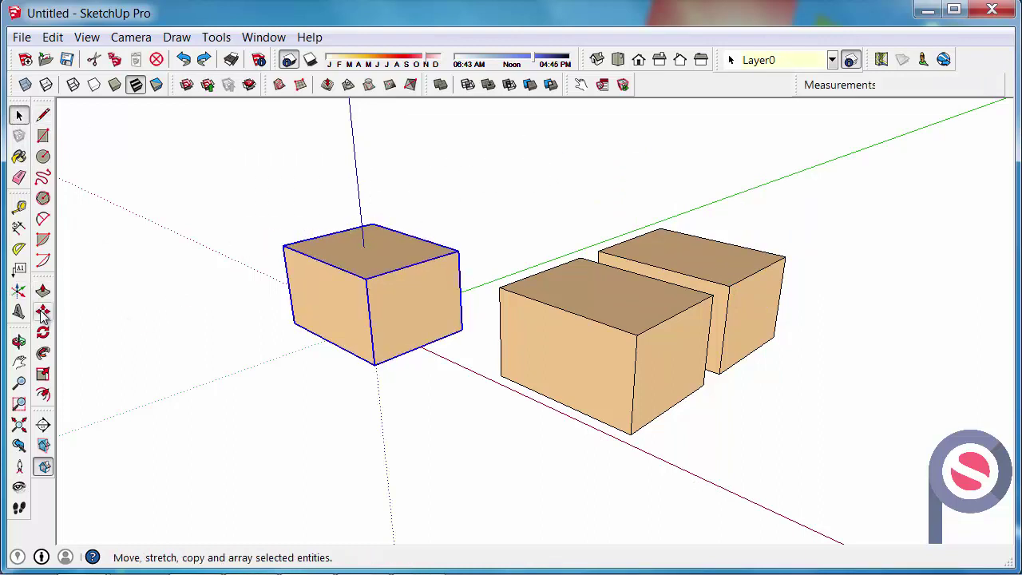
left_click(375, 363)
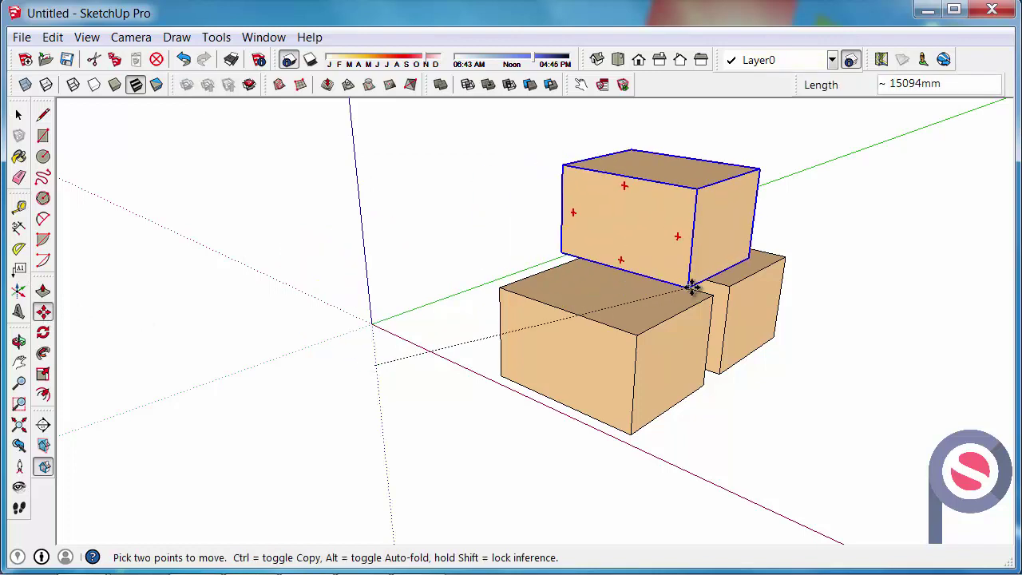
left_click(725, 284)
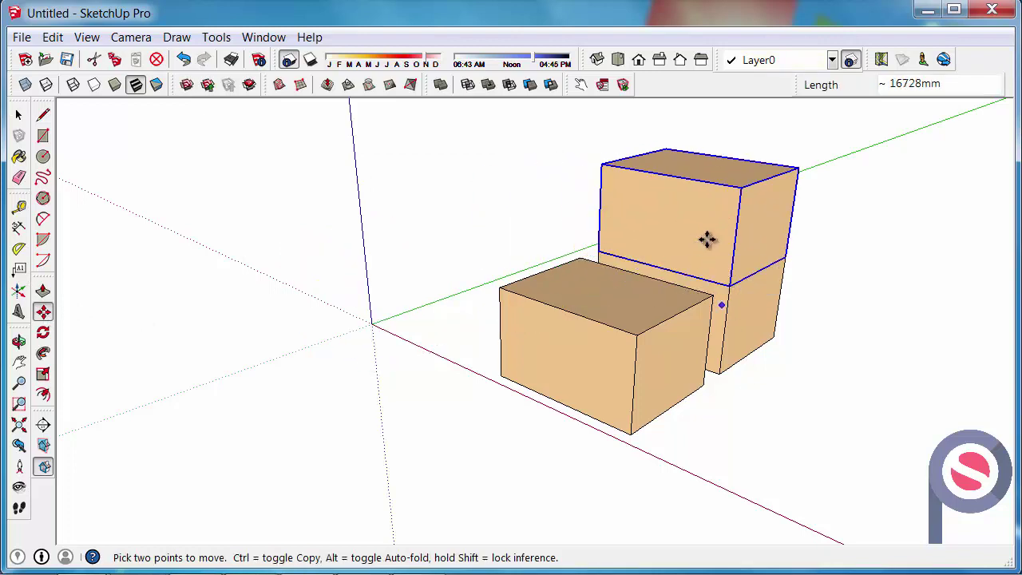
left_click(730, 284)
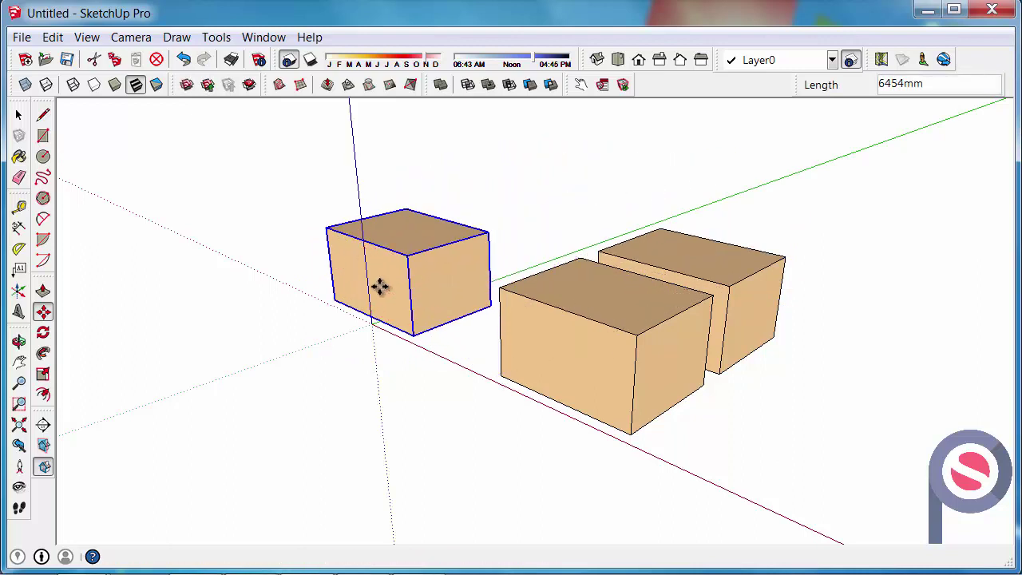
left_click(379, 287)
Select the front ungrouped box's top face, extend to its bounding edges and all connected geometry, and clear the selection
key("space")
left_click(607, 306)
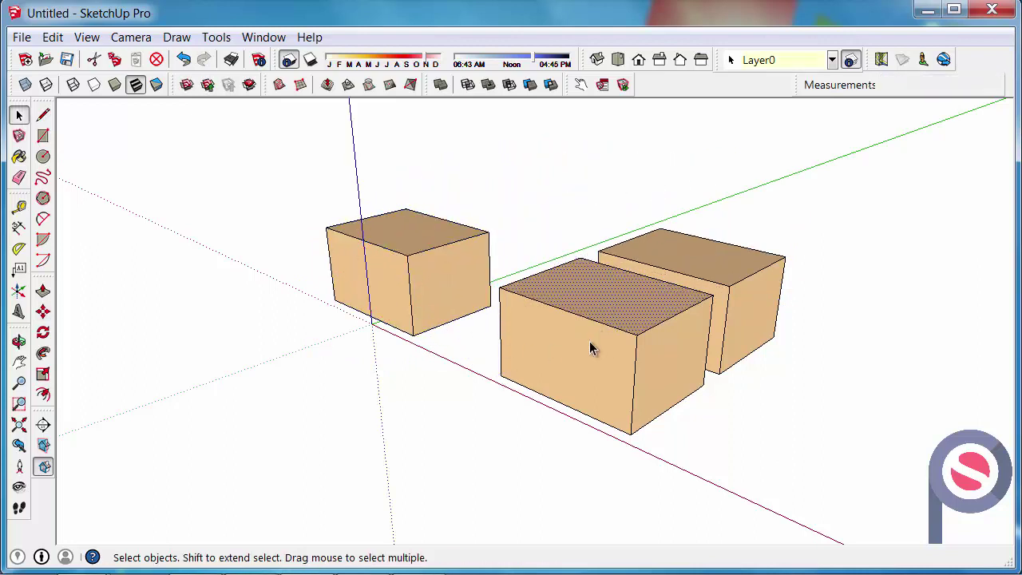
left_click(594, 294)
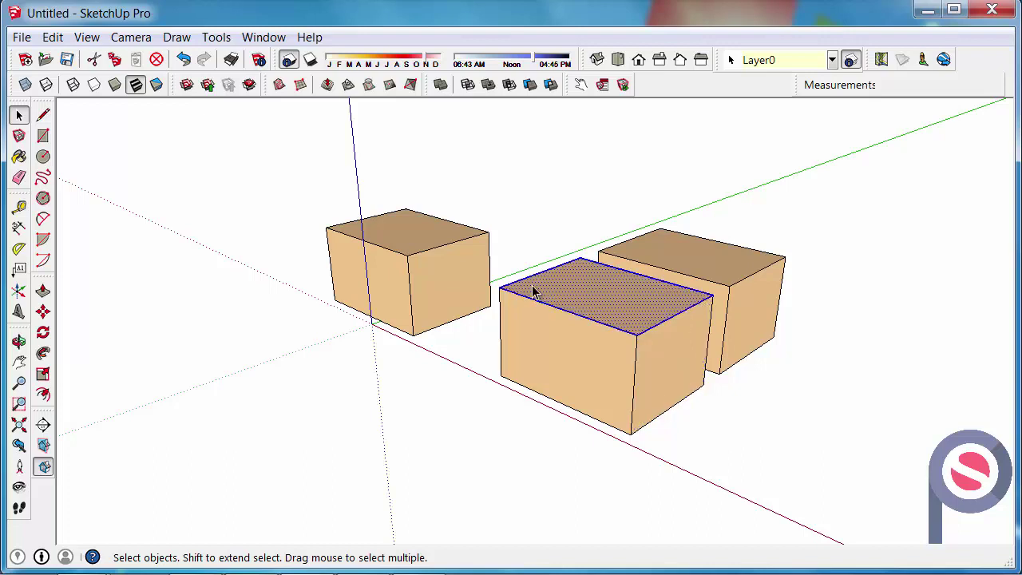
triple_click(620, 310)
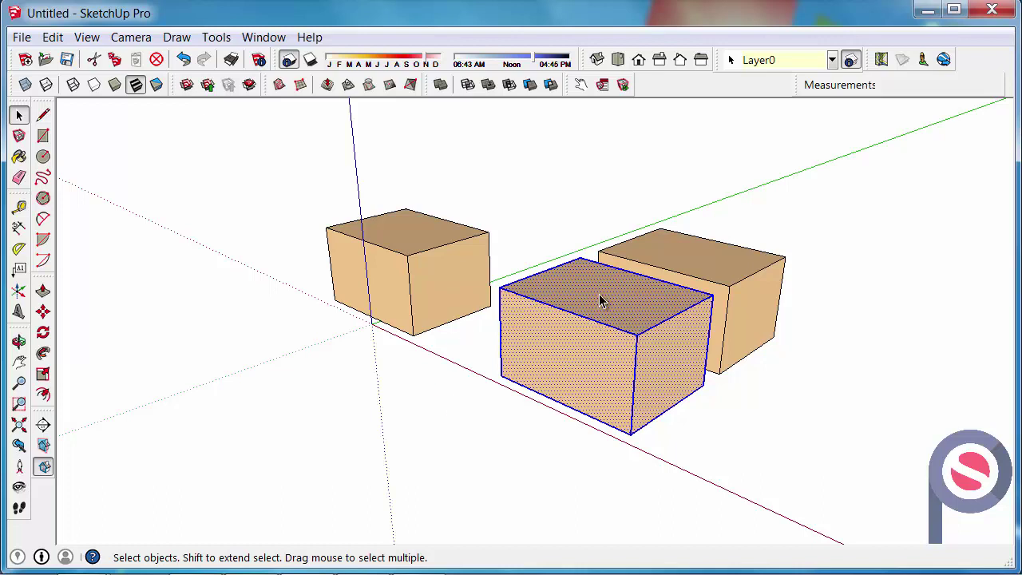
left_click(507, 391)
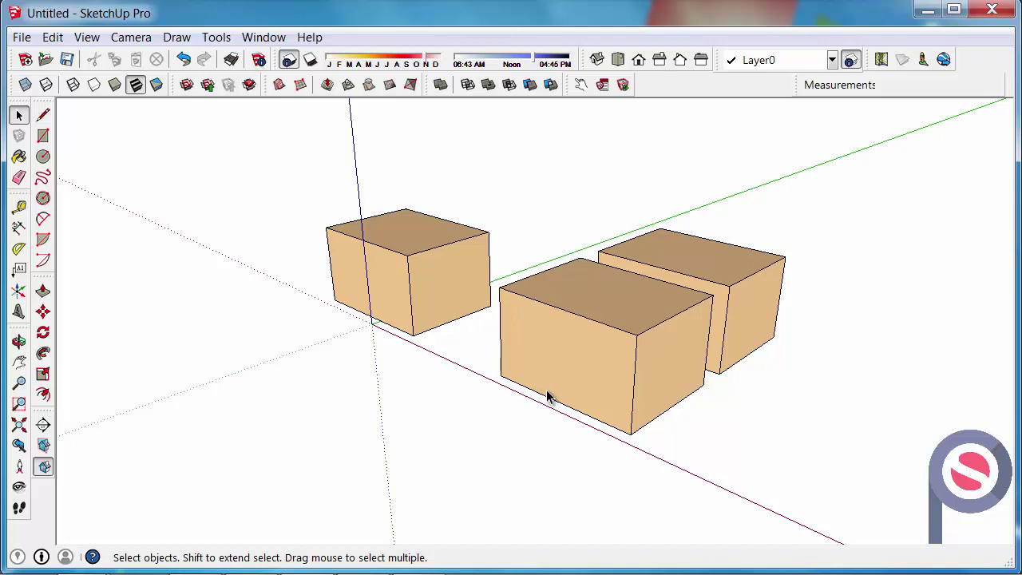
Select and deselect the grouped box by picking it, and enclose the whole group in a window selection
middle_click_drag(548, 397, 602, 388)
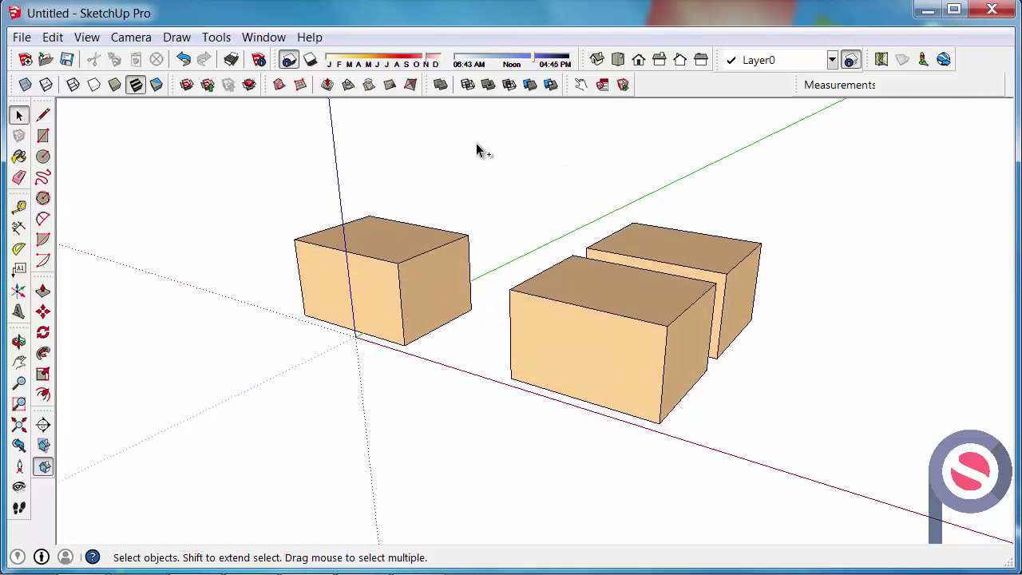
left_click(460, 257)
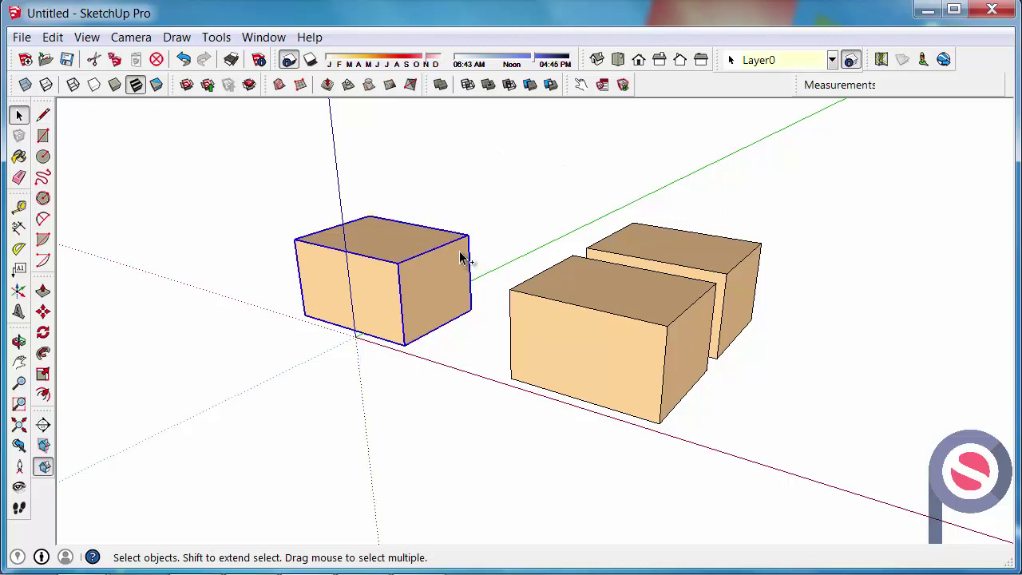
left_click(512, 235)
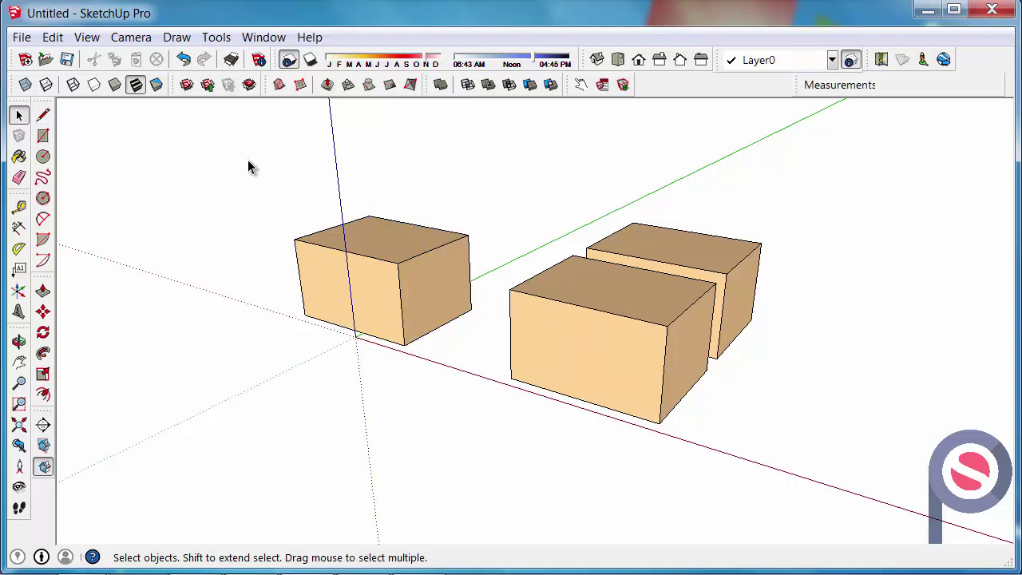
left_click_drag(245, 158, 482, 431)
Window-select both ungrouped boxes completely, and window-select only their top faces and edges from a low view
left_click_drag(497, 186, 827, 498)
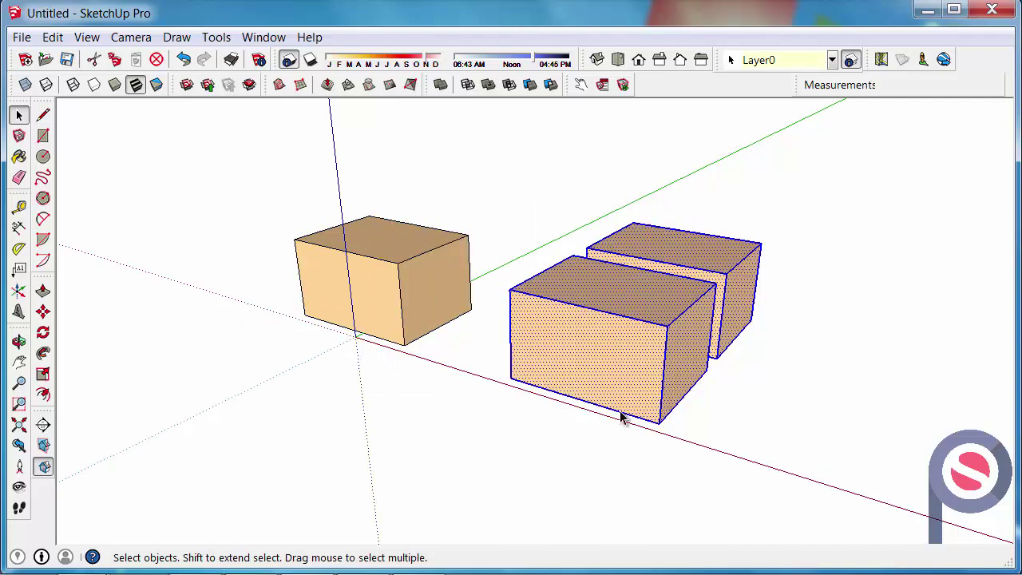
middle_click_drag(611, 412, 663, 264)
left_click_drag(411, 205, 735, 288)
Crossing-select the upper part of both ungrouped boxes, and crossing-select the grouped box through its upper part
middle_click_drag(652, 276, 564, 339)
middle_click_drag(658, 343, 644, 306)
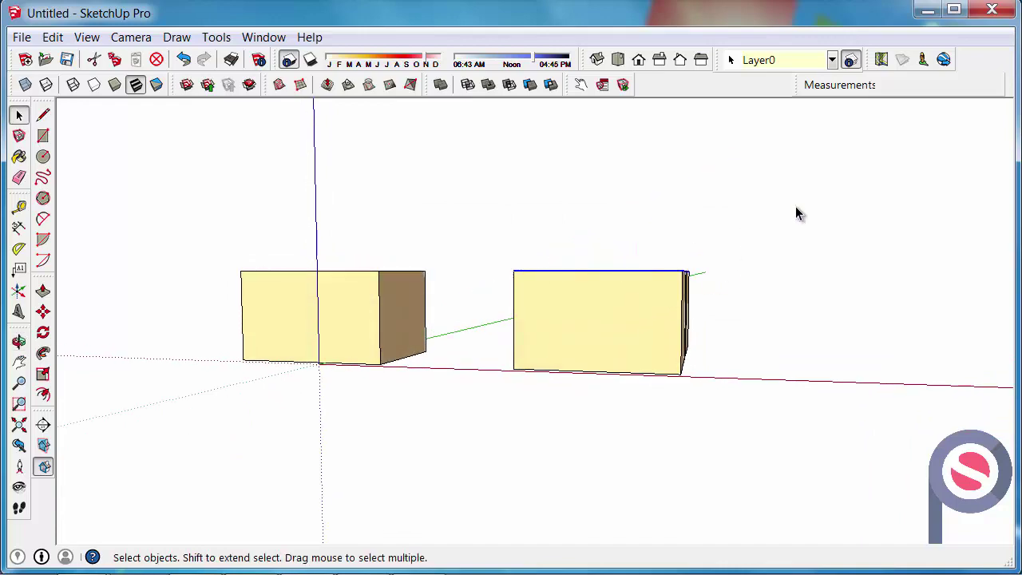
left_click_drag(800, 189, 448, 294)
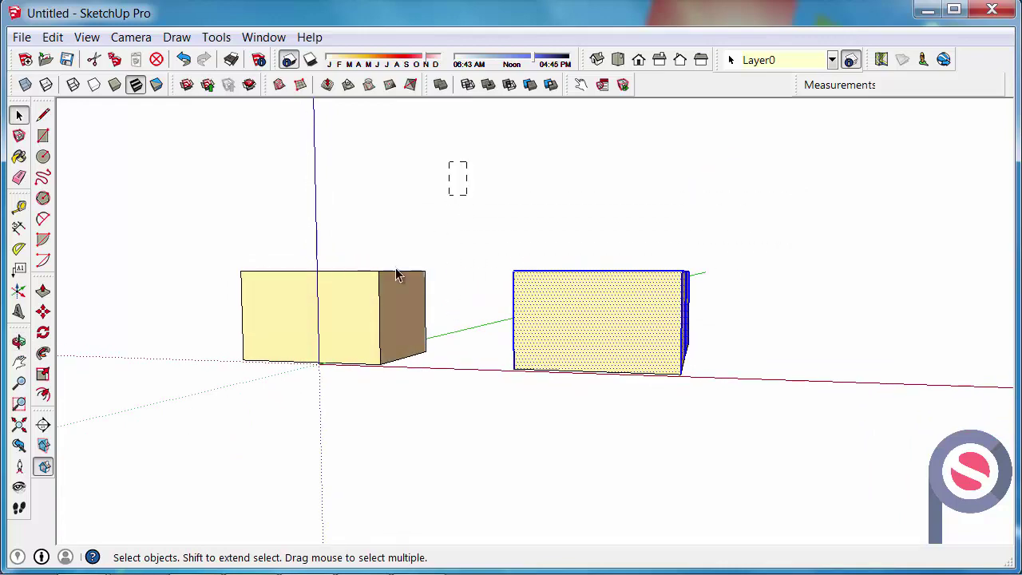
left_click_drag(395, 275, 358, 312)
middle_click_drag(359, 311, 267, 463)
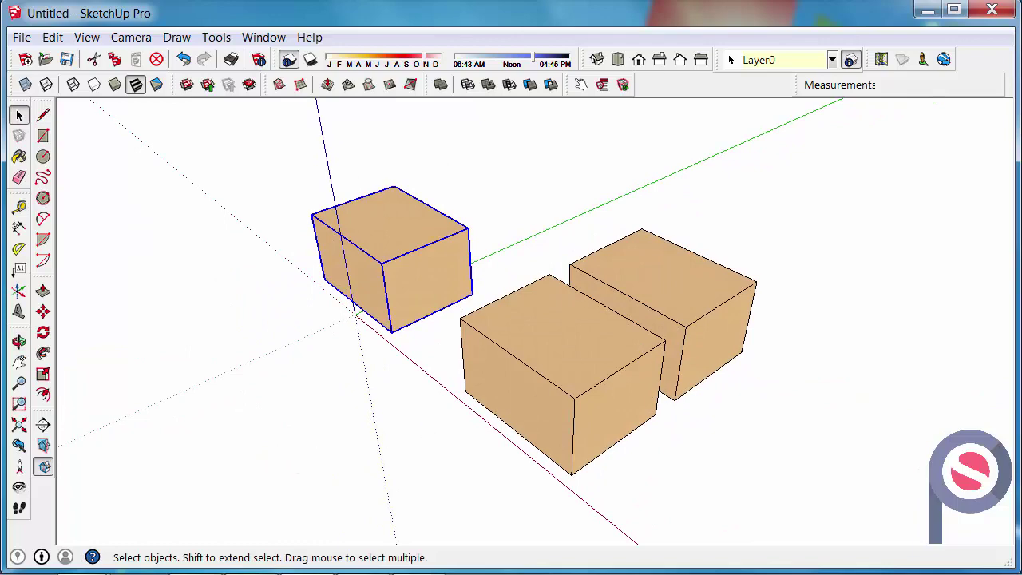